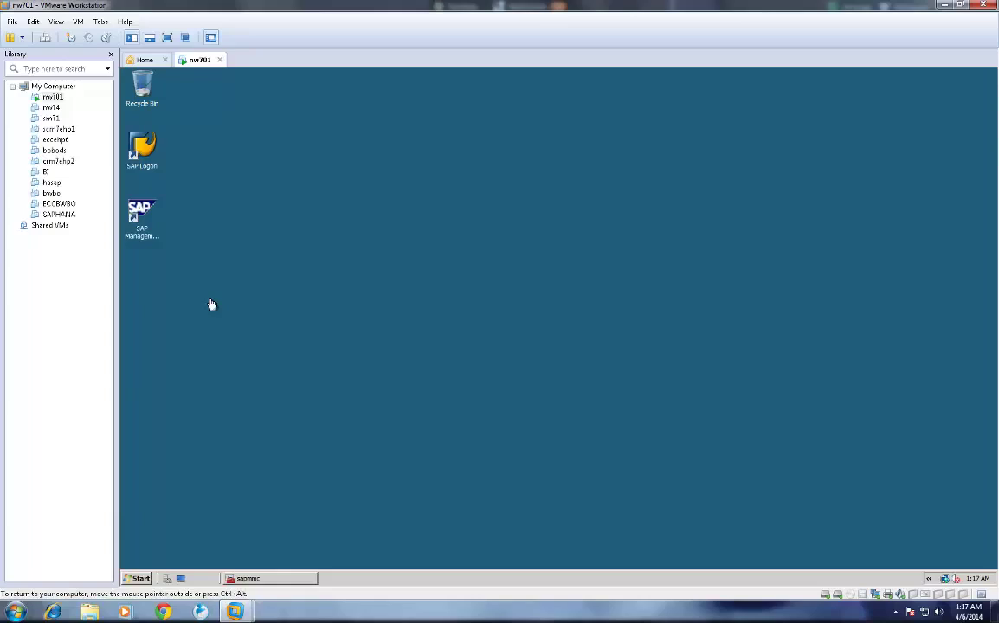
# Step: Bring up the SAP management console, then start SQL*Plus from a new command prompt with sqlplus /nolog
pyautogui.click(262, 580)
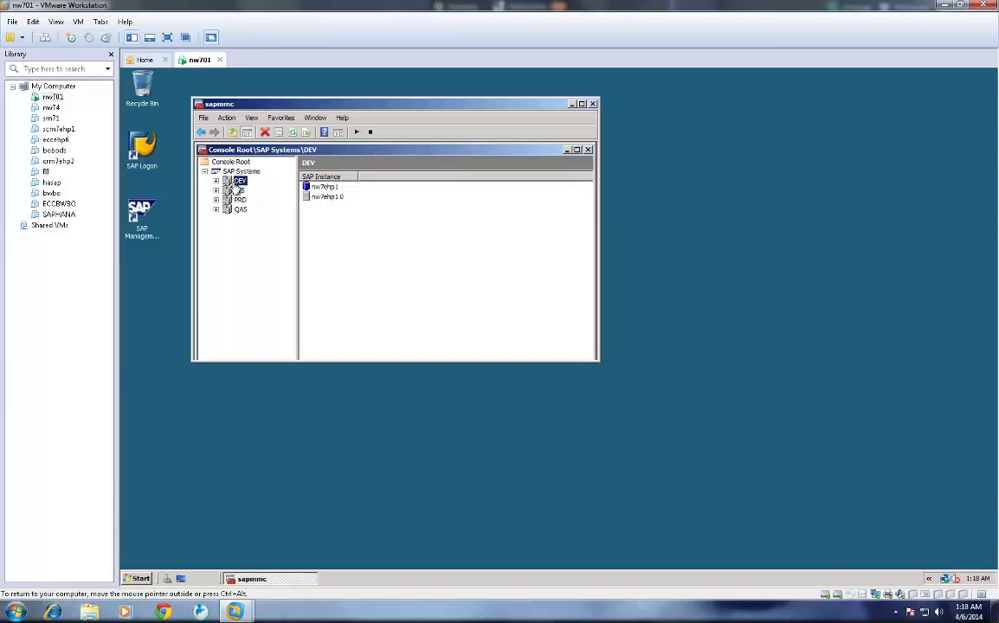
pyautogui.click(139, 578)
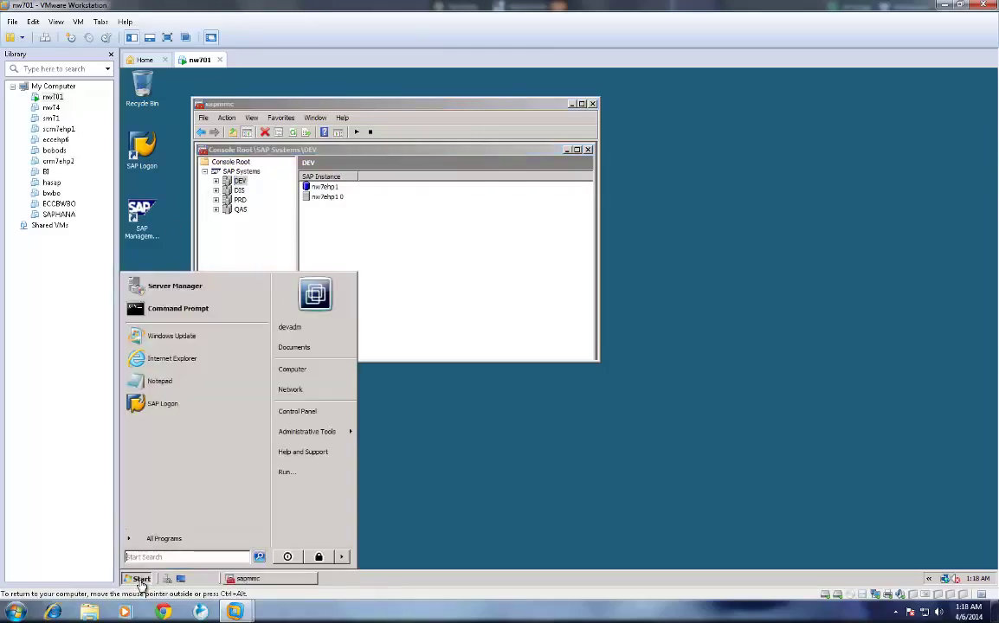
pyautogui.click(182, 309)
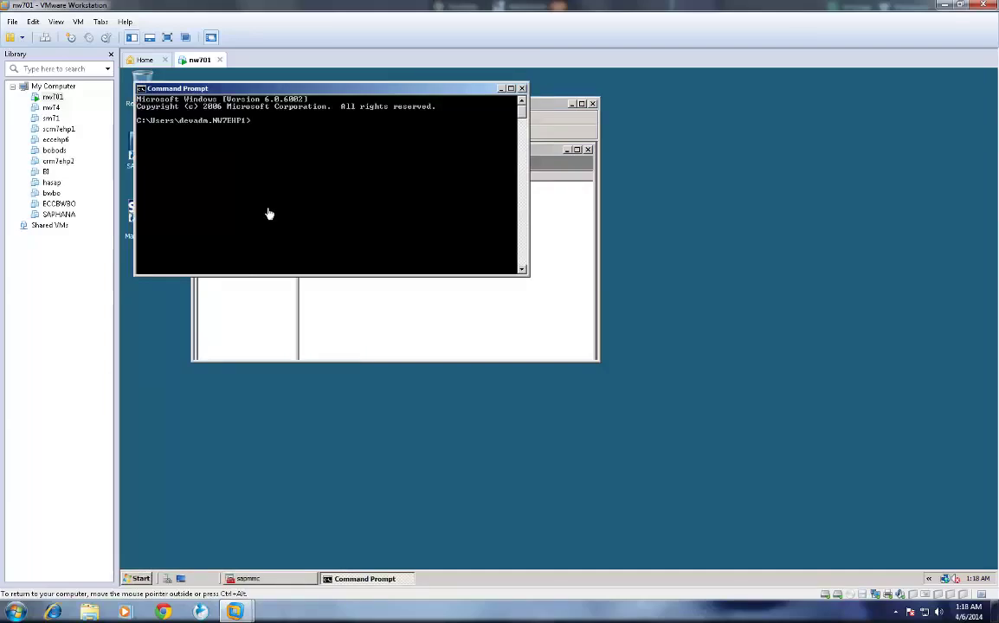
pyautogui.write('sqlplus /')
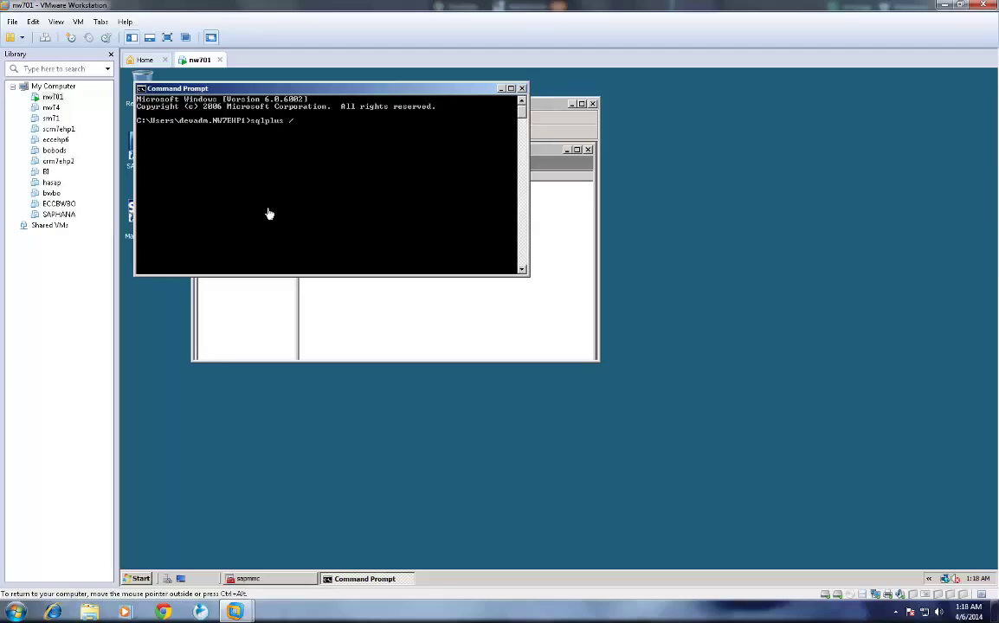
pyautogui.write('nolog')
pyautogui.press('Return')
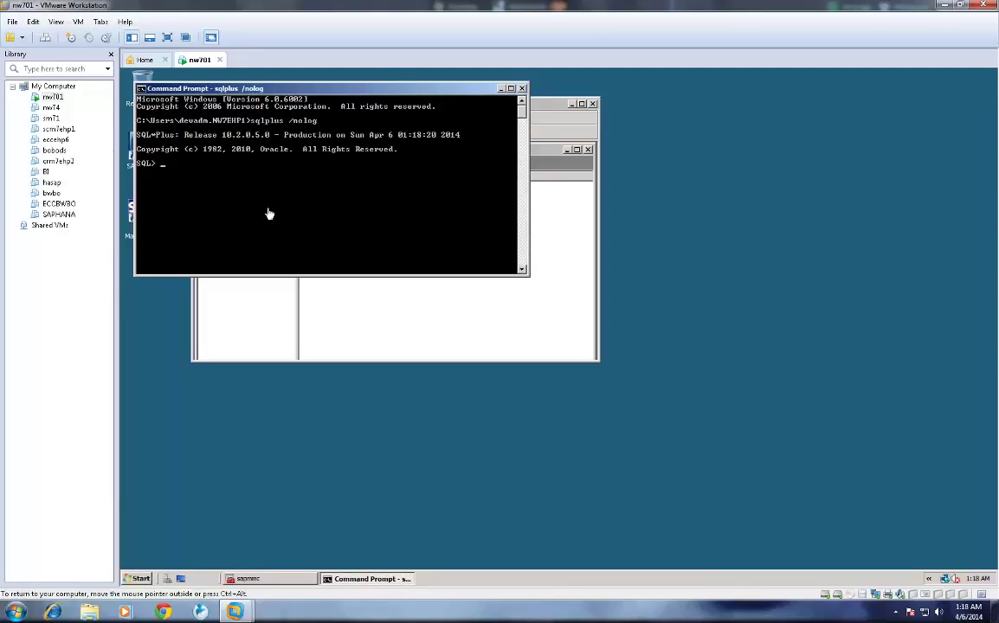
# Step: Connect to Oracle as sysdba and try to start the database with the startup command
pyautogui.write('connect /as sysdba')
pyautogui.press('Return')
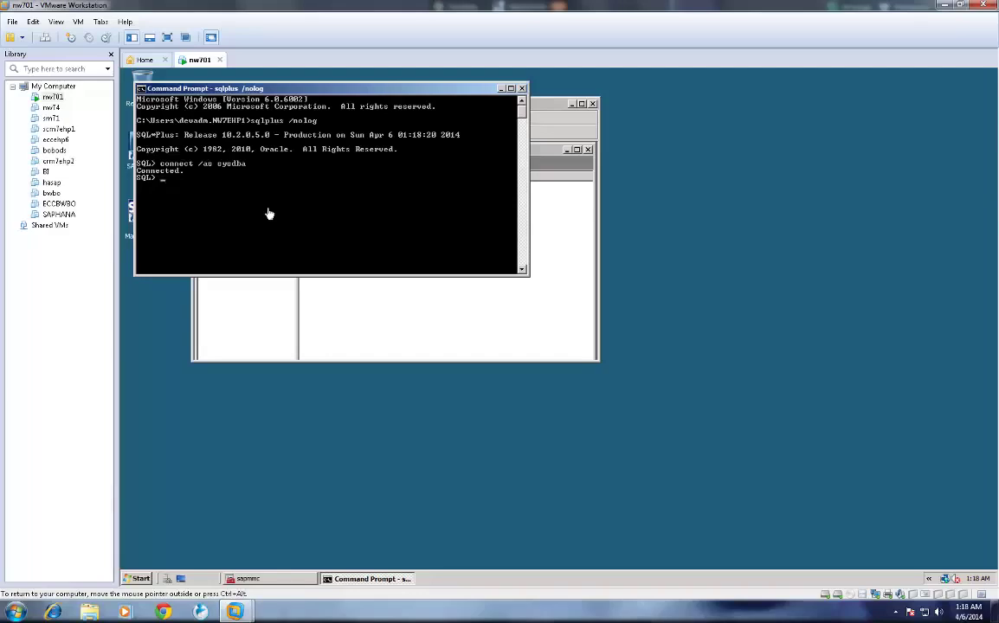
pyautogui.write('startup')
pyautogui.press('Return')
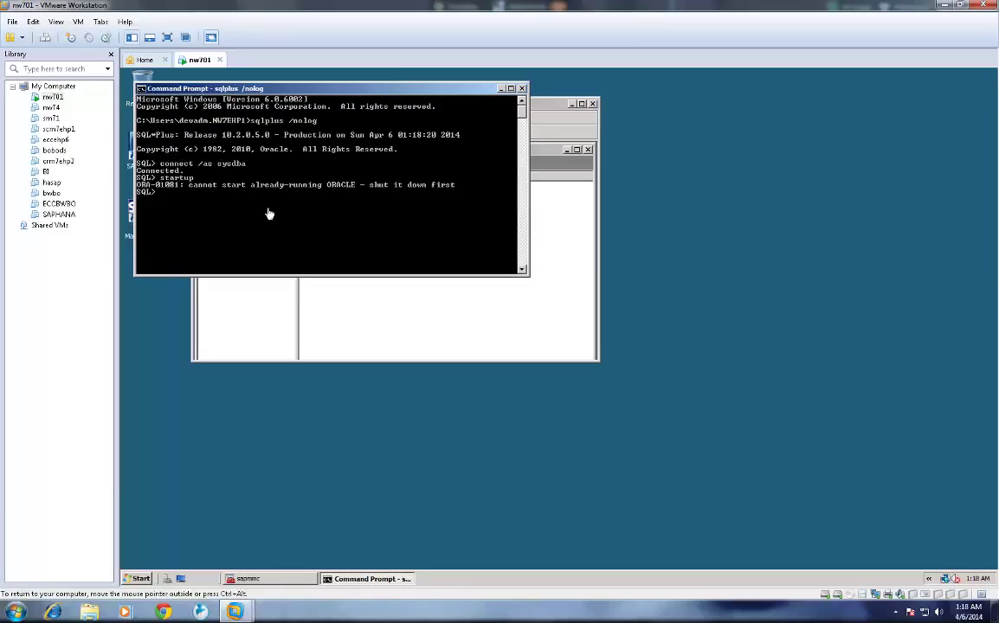
# Step: Try to shut down the running Oracle database with shutdown immediate
pyautogui.write('shutd')
pyautogui.press('BackSpace')
pyautogui.press('BackSpace')
pyautogui.press('BackSpace')
pyautogui.write('utdown i')
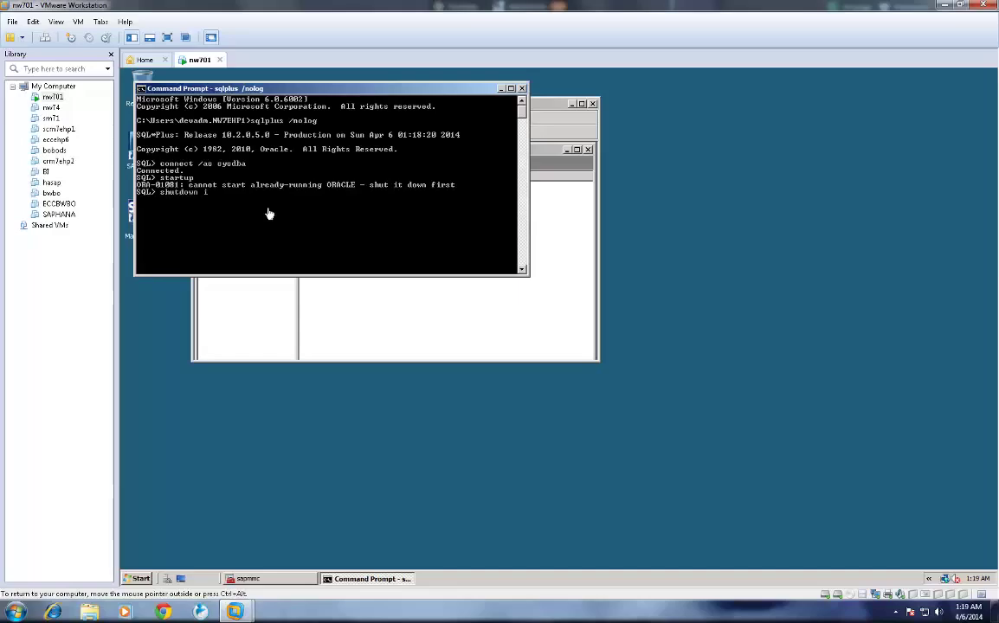
pyautogui.write('mmediate')
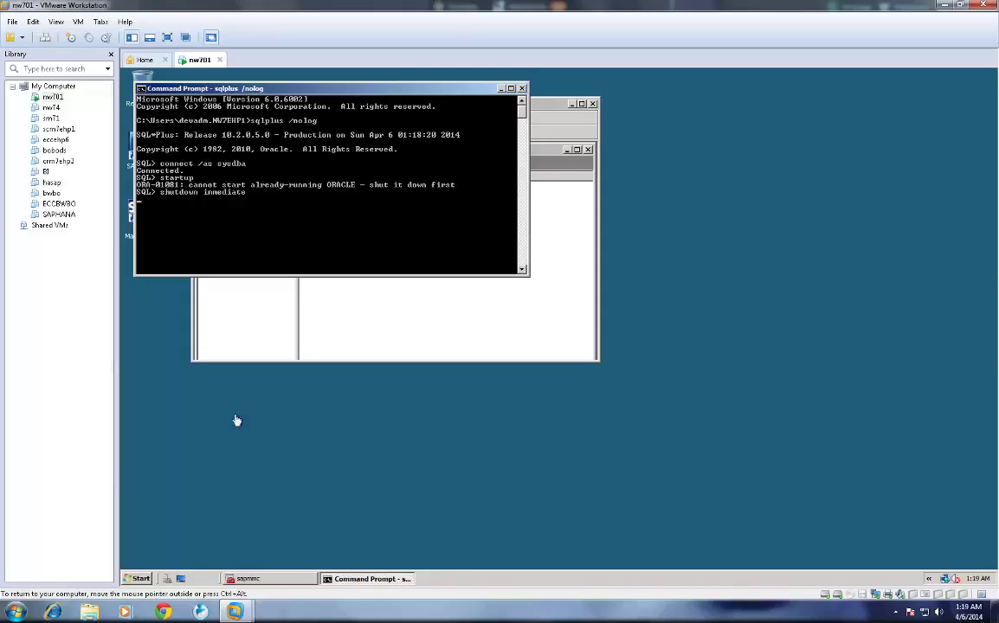
pyautogui.click(371, 580)
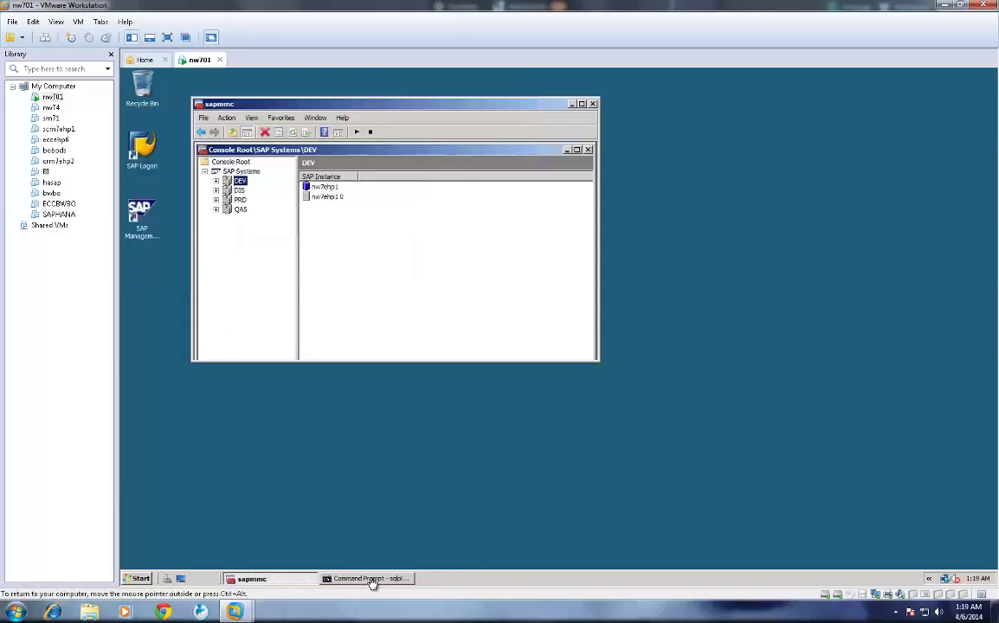
pyautogui.click(370, 580)
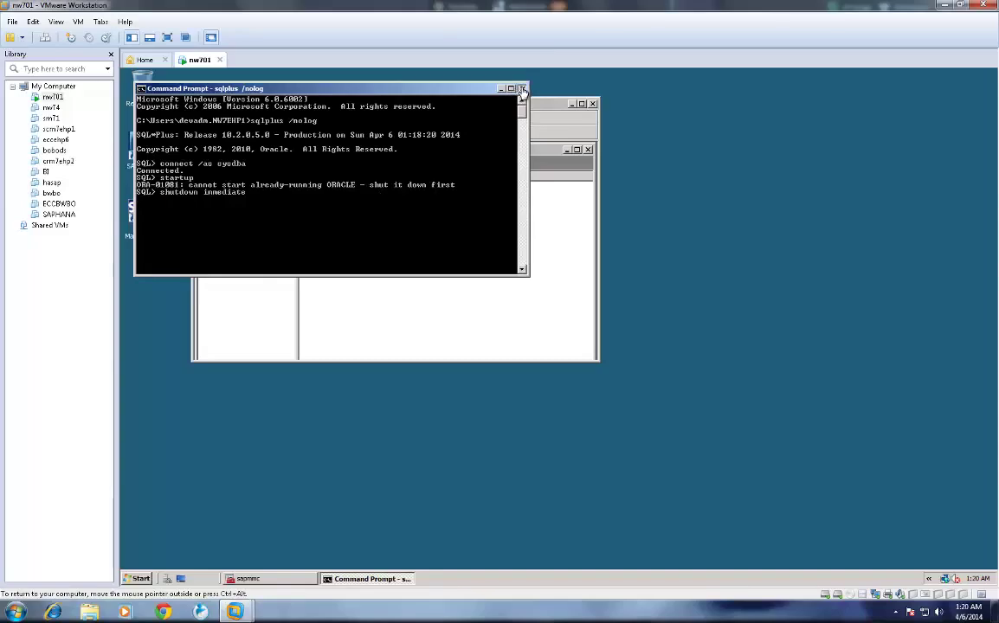
# Step: Close the SQL*Plus window and the SAP management console without saving the console settings
pyautogui.click(521, 90)
pyautogui.click(593, 103)
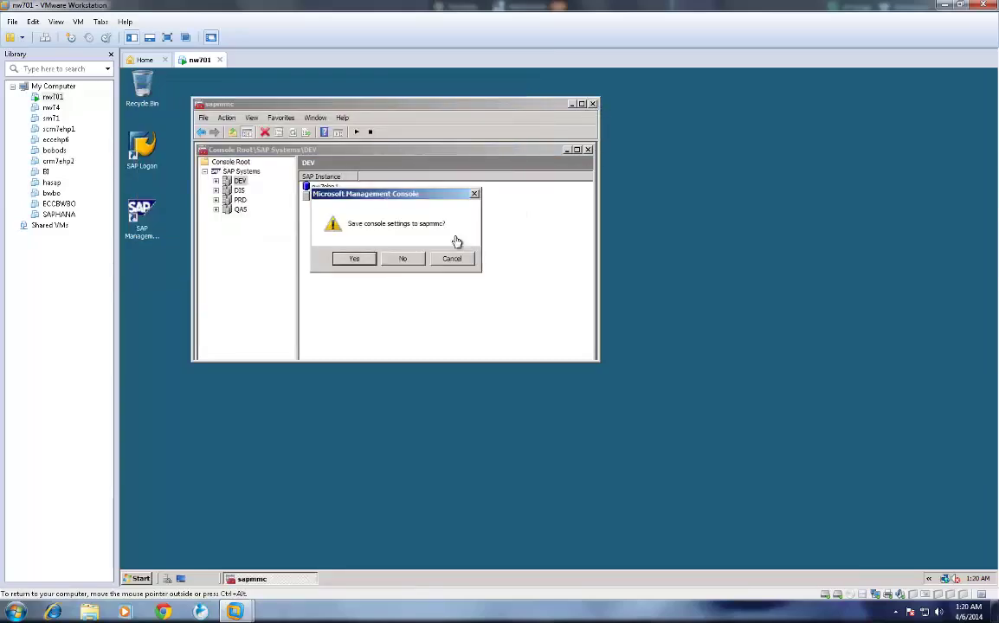
pyautogui.click(403, 258)
# Step: Restart the virtual server, giving Hardware: Maintenance (Planned) as the reason
pyautogui.click(139, 578)
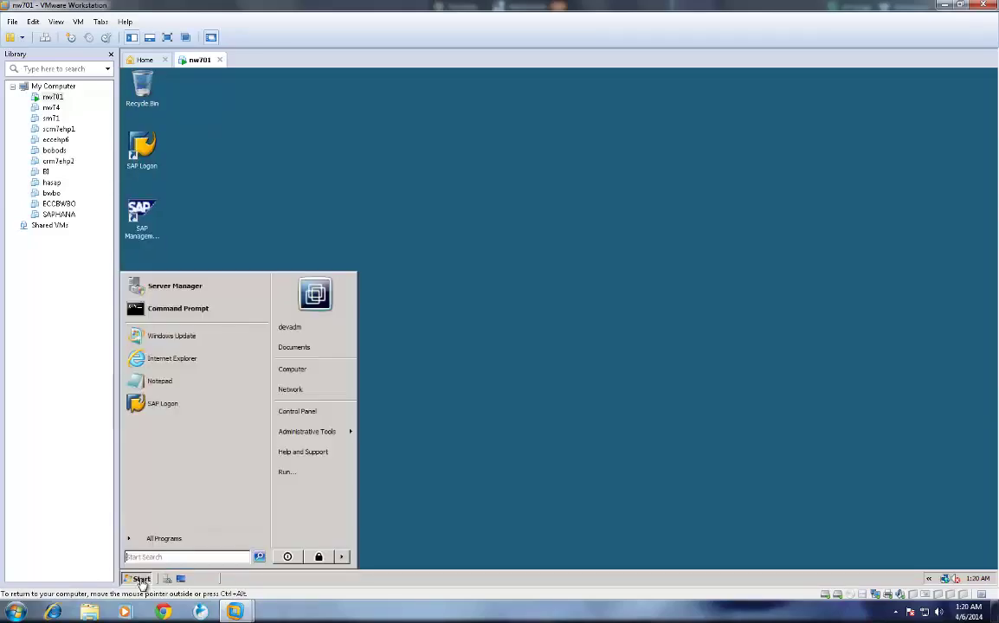
pyautogui.moveTo(341, 557)
pyautogui.click(380, 545)
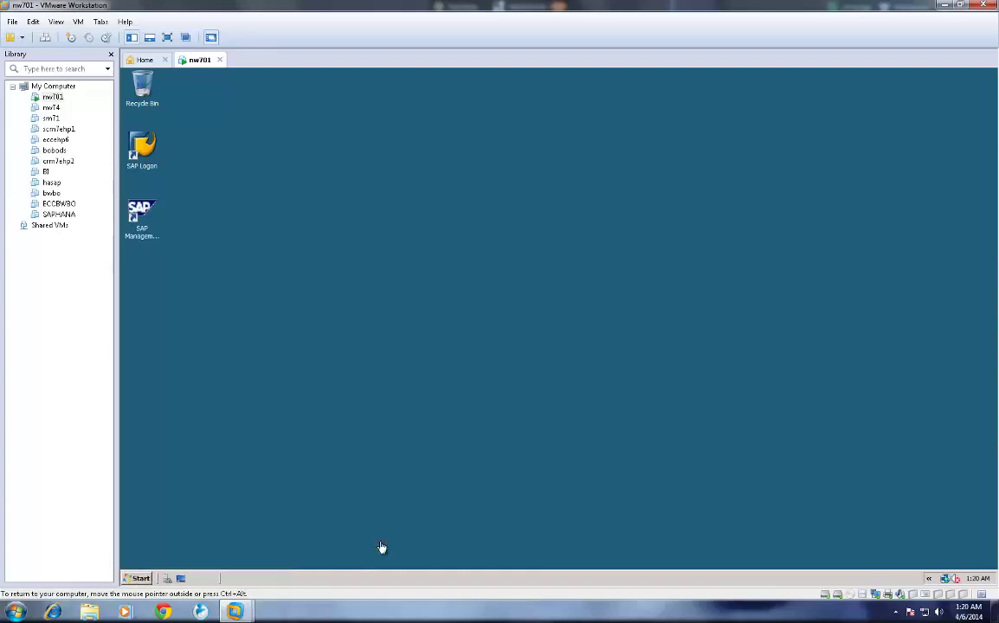
pyautogui.click(520, 278)
pyautogui.click(514, 299)
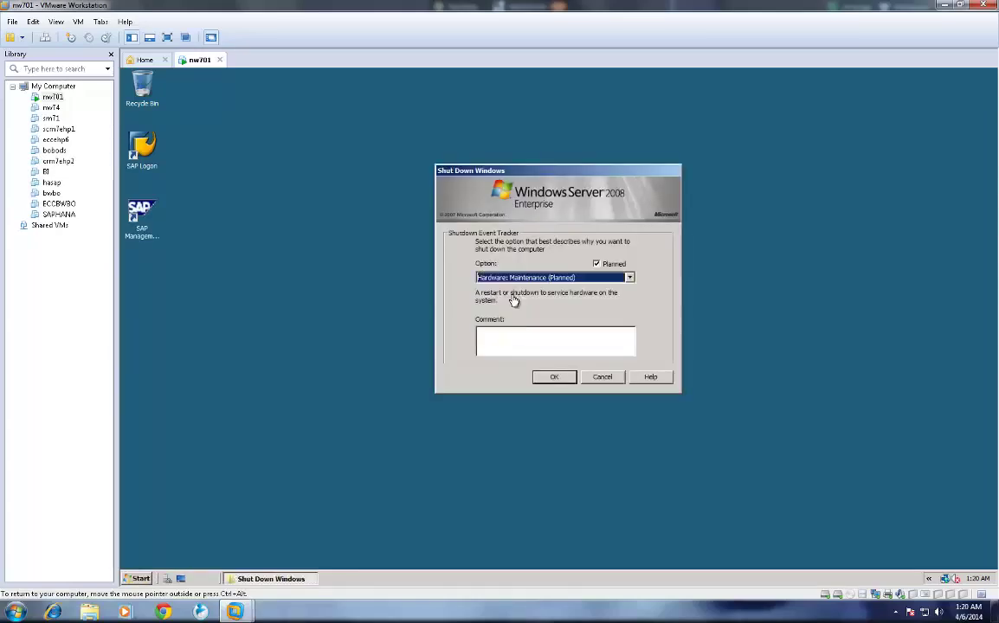
pyautogui.click(551, 382)
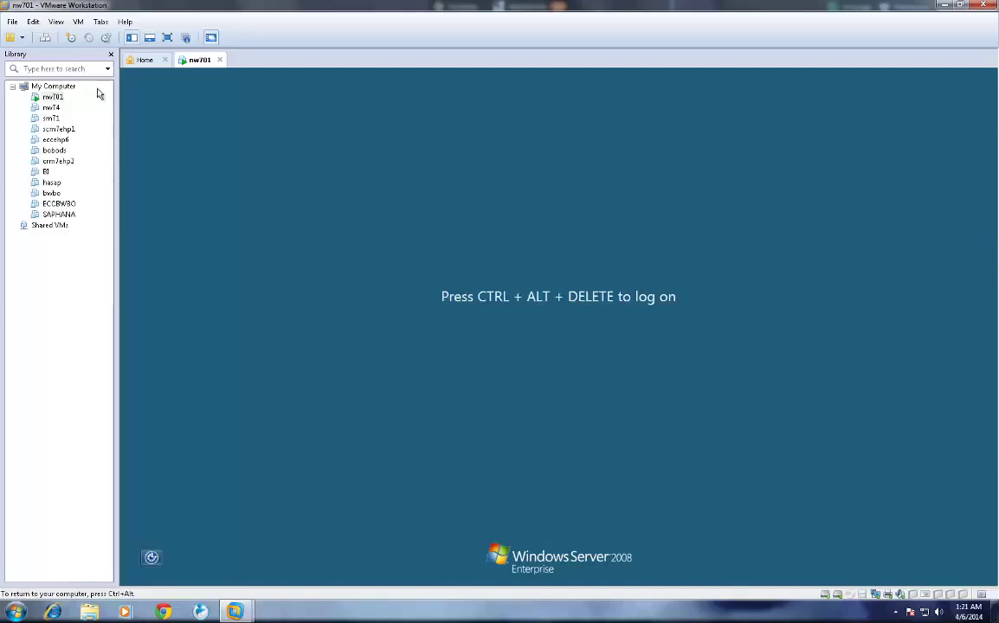
# Step: Send Ctrl+Alt+Del to the virtual machine and log on as devadm with the account password
pyautogui.click(80, 22)
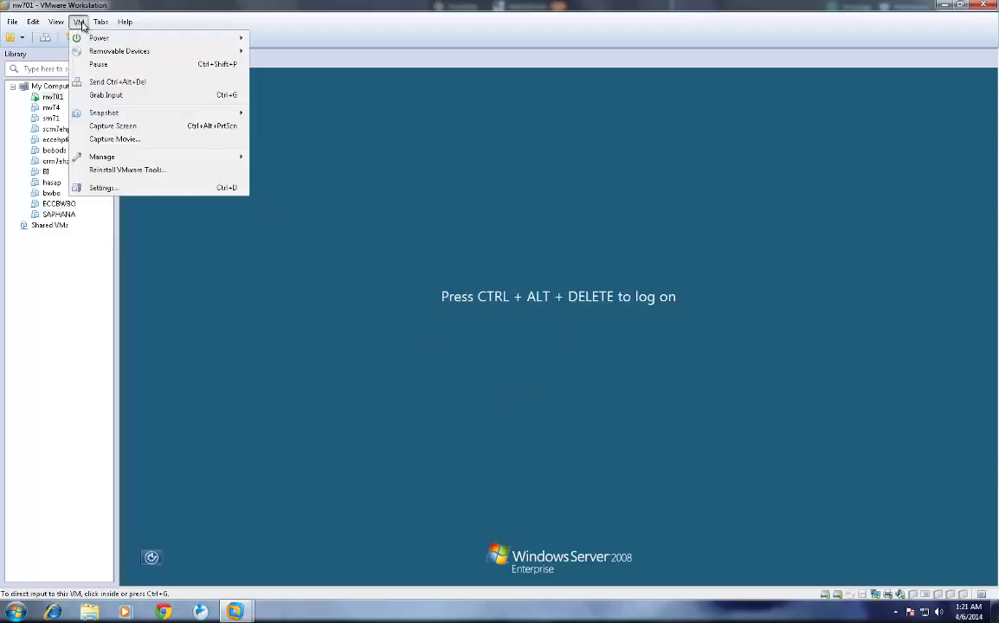
pyautogui.click(91, 81)
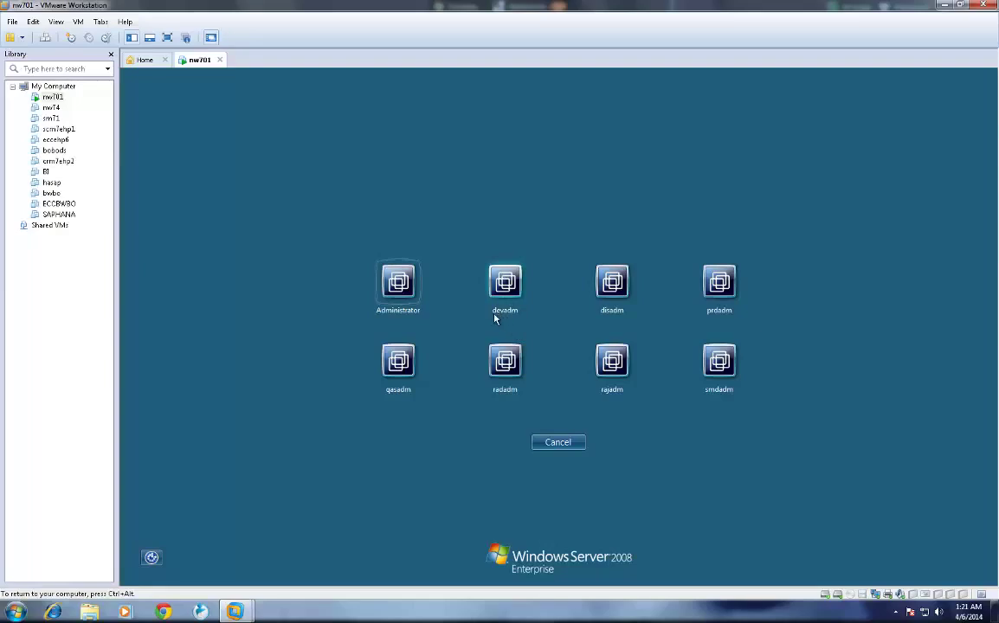
pyautogui.click(506, 290)
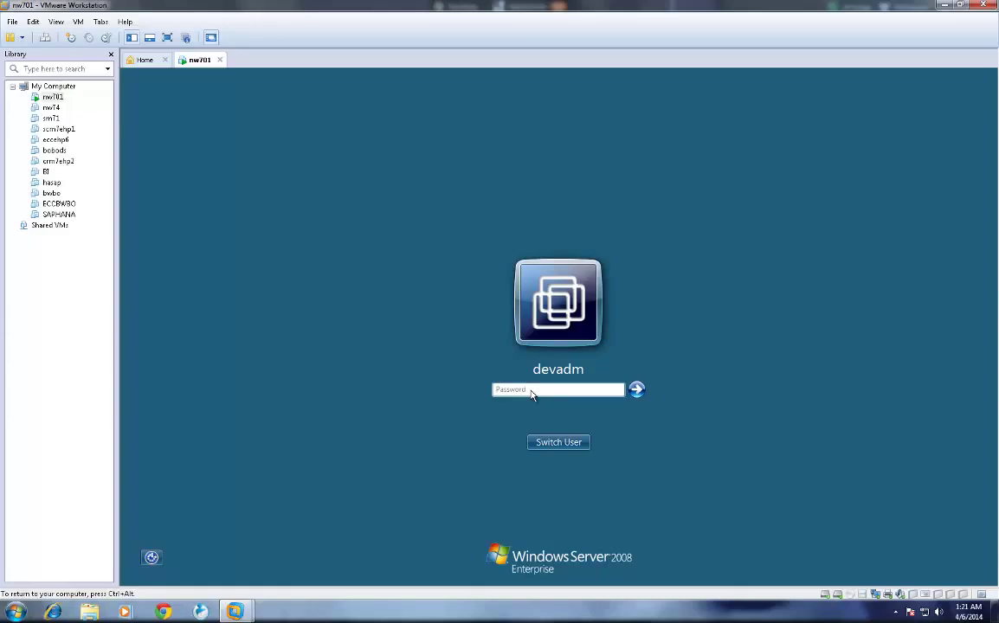
pyautogui.click(502, 394)
pyautogui.write('••••••••')
pyautogui.press('Return')
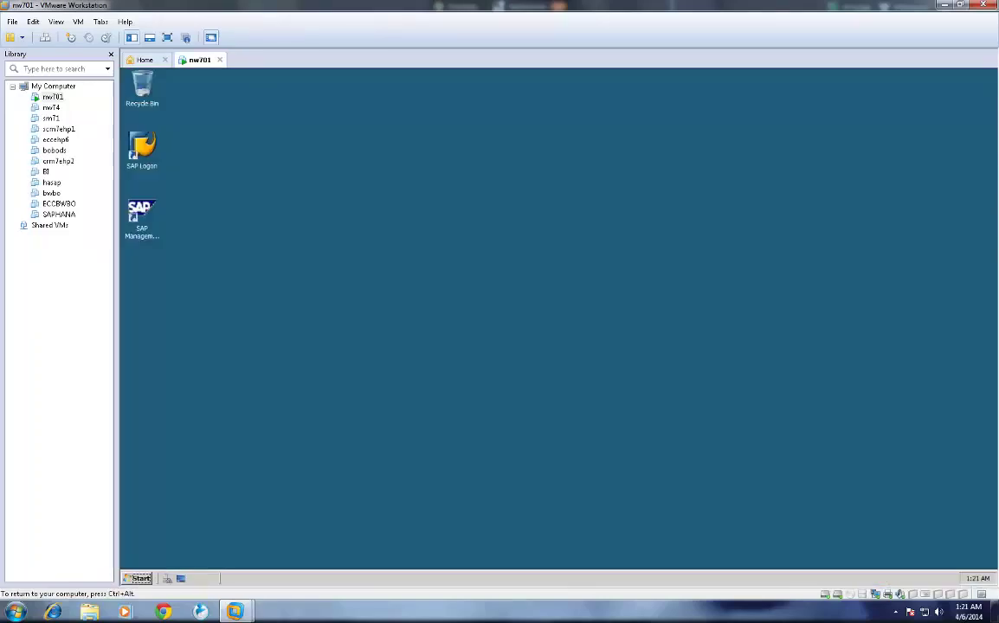
# Step: Start SQL*Plus from a new command prompt using sqlplus /nolog
pyautogui.click(140, 578)
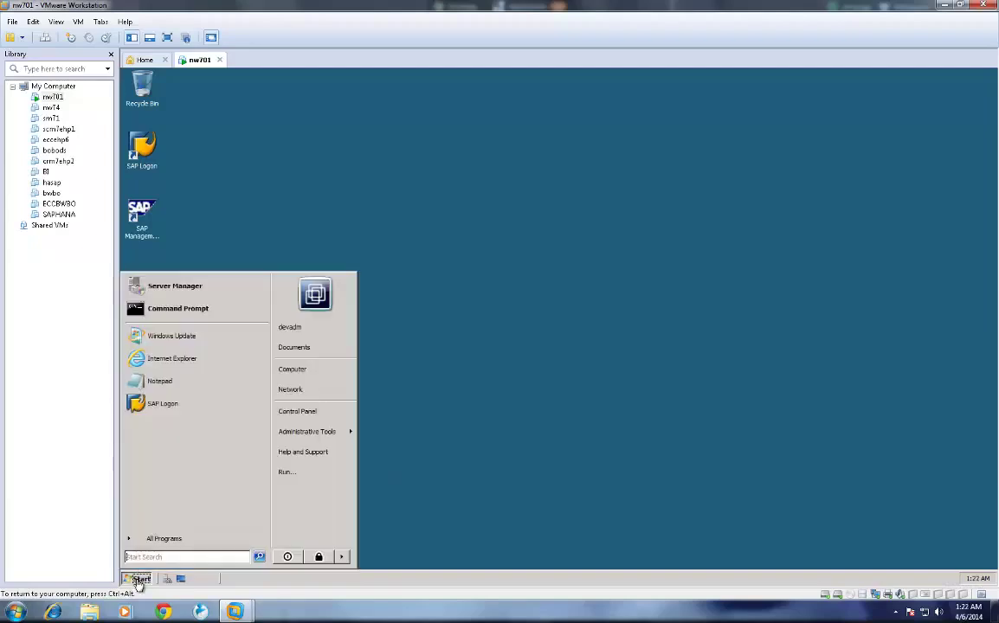
pyautogui.click(176, 309)
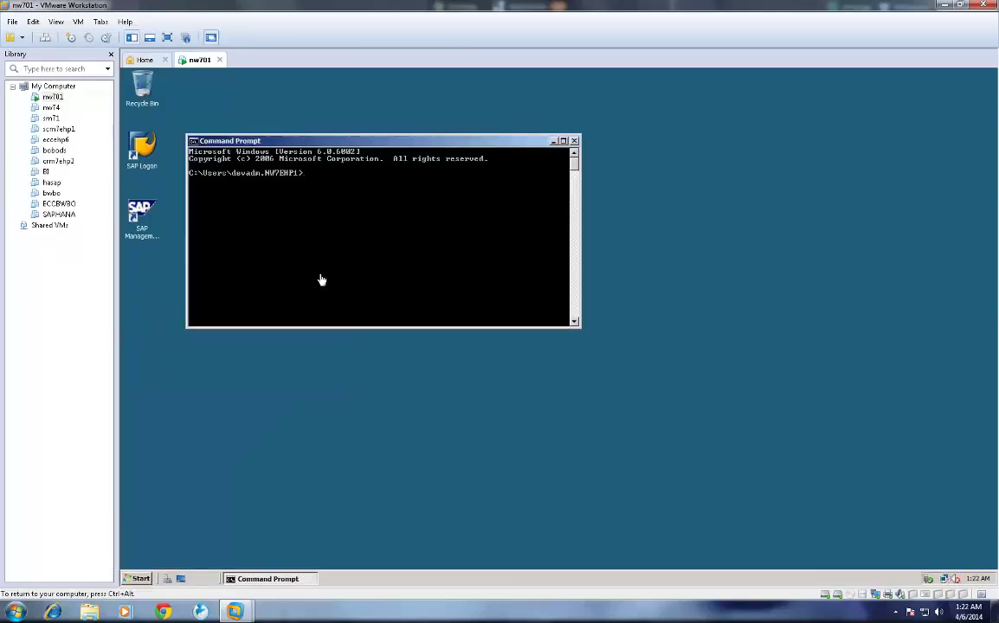
pyautogui.write('s')
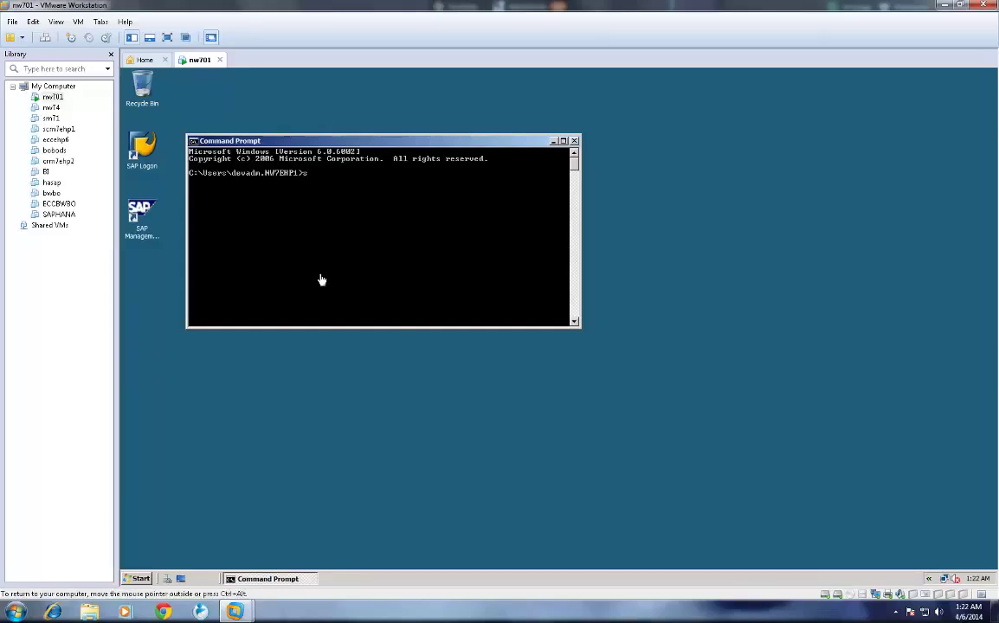
pyautogui.write('qlplus /nolog')
pyautogui.press('Return')
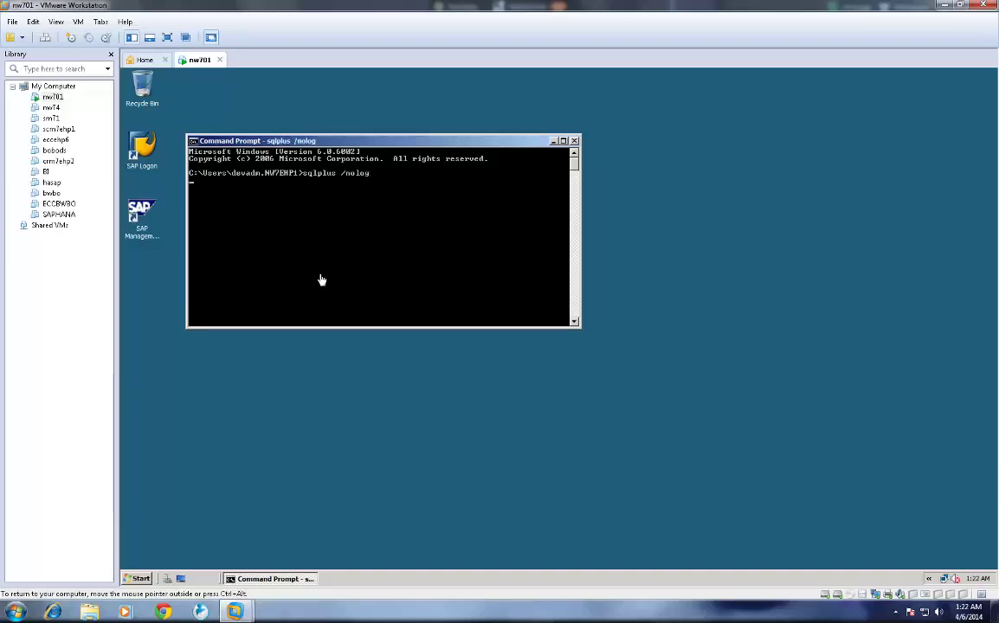
# Step: Connect with connect /as sysdba and start the Oracle database with startup
pyautogui.write('con')
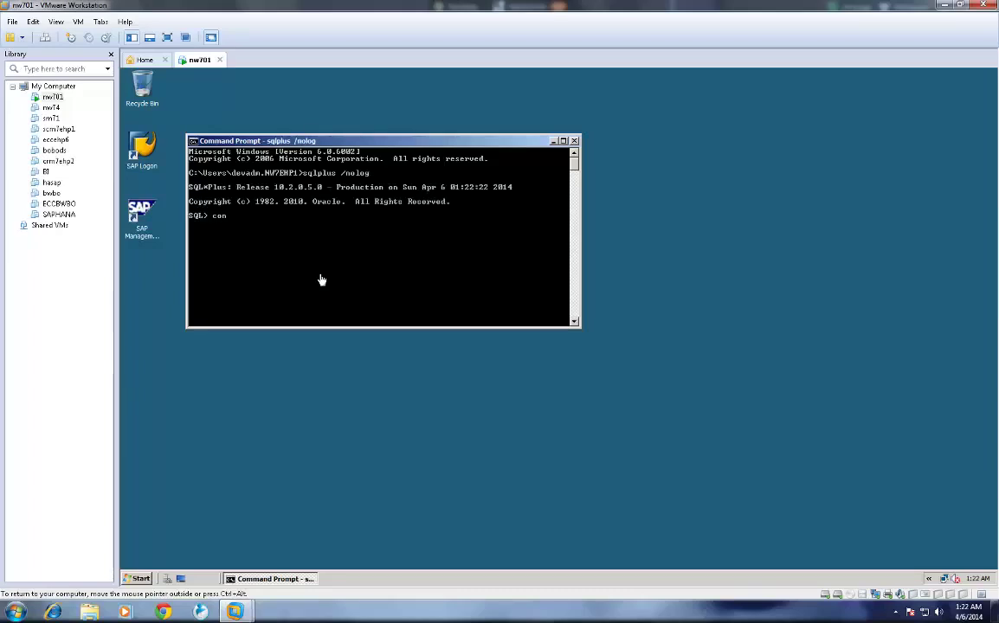
pyautogui.write('nect /as sysdba')
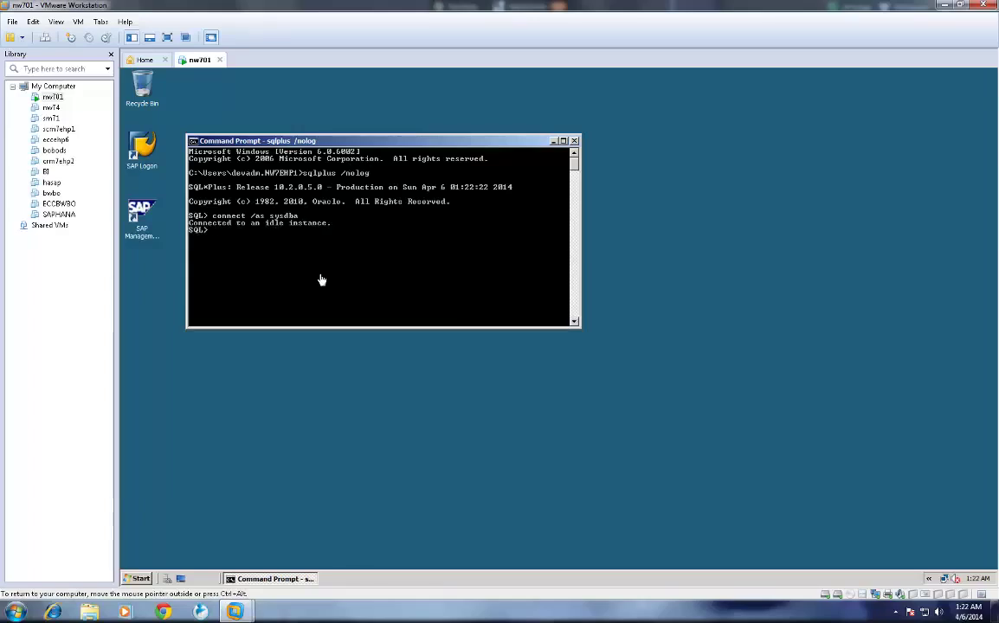
pyautogui.write('startup')
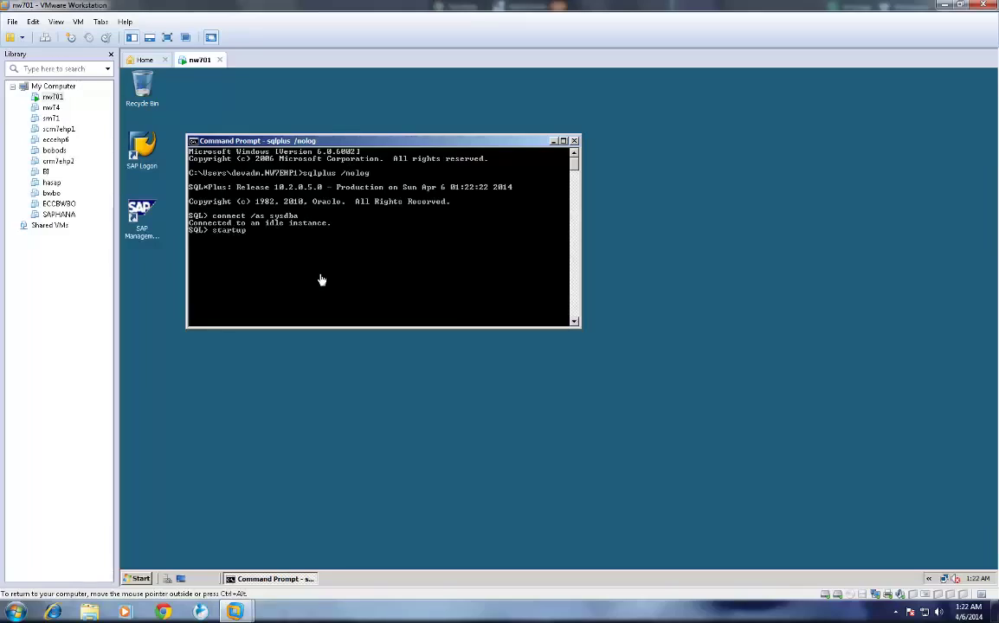
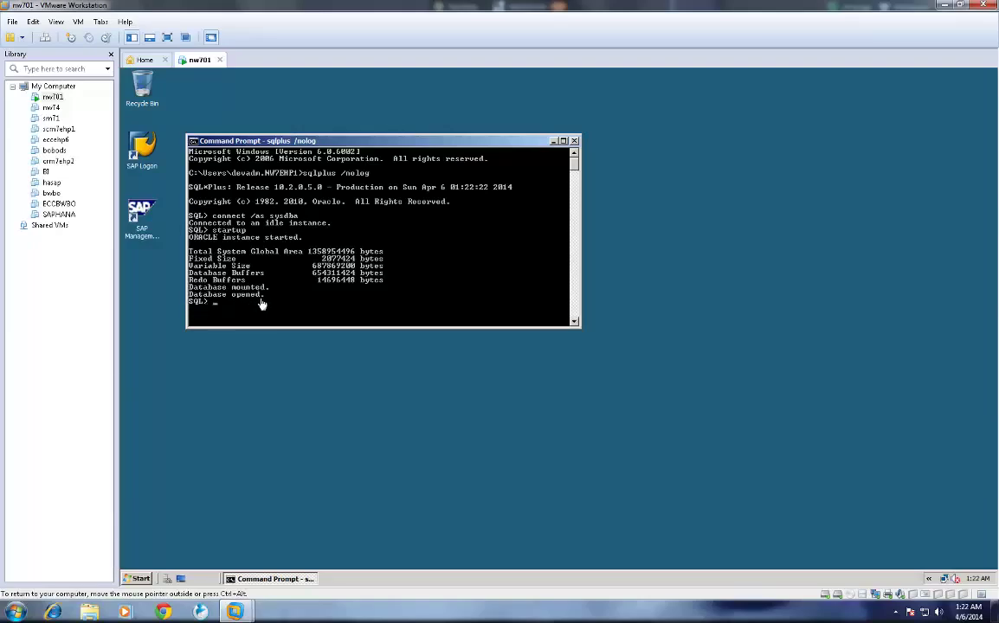
# Step: Test the database listener with TNSPING DEV in a second command prompt, and exit that prompt
pyautogui.click(141, 580)
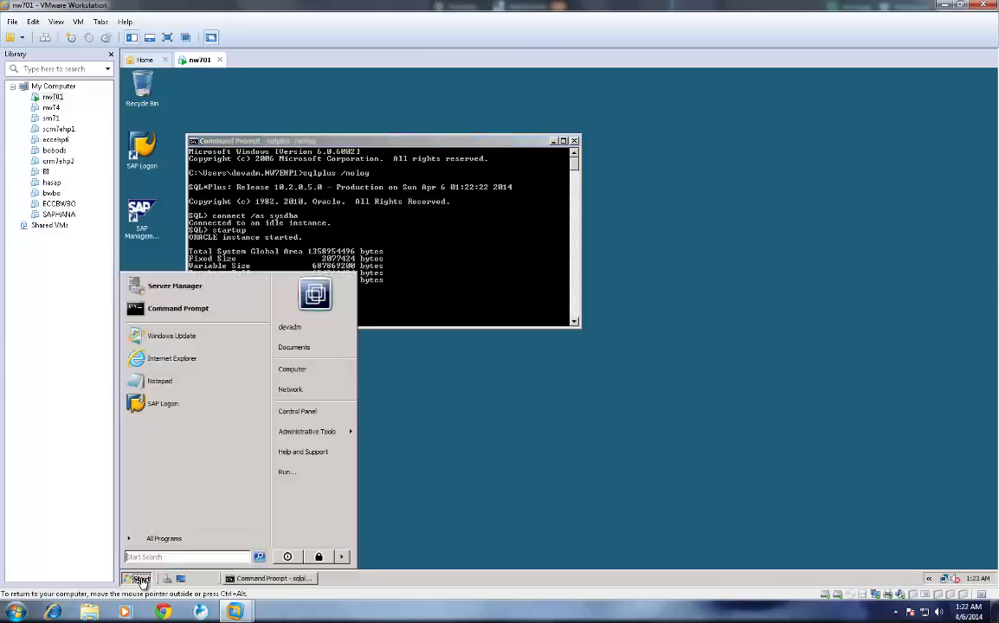
pyautogui.click(178, 309)
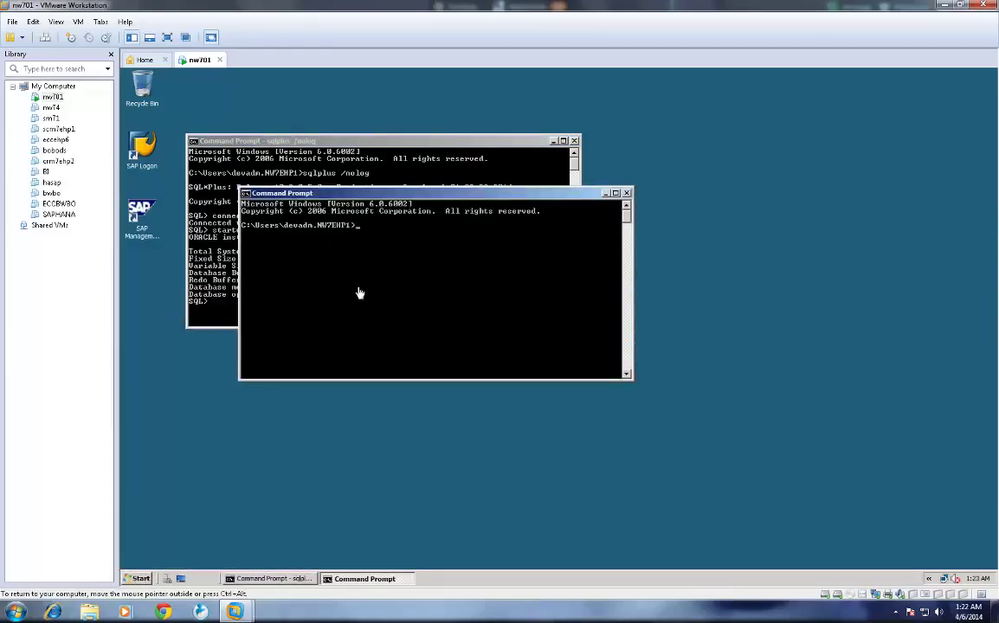
pyautogui.write('TNSPING DEV')
pyautogui.press('Return')
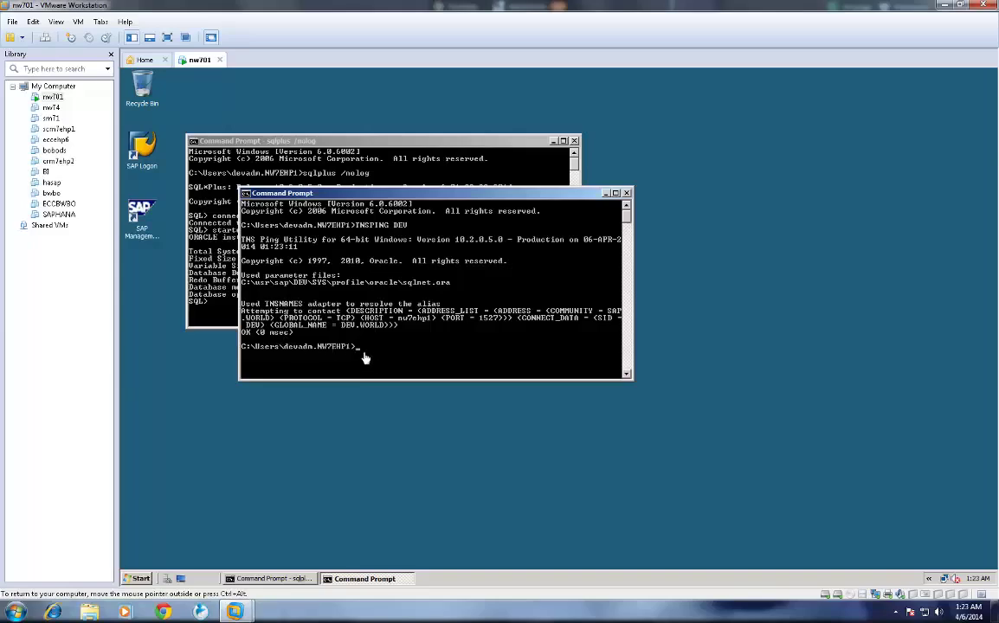
pyautogui.write('t')
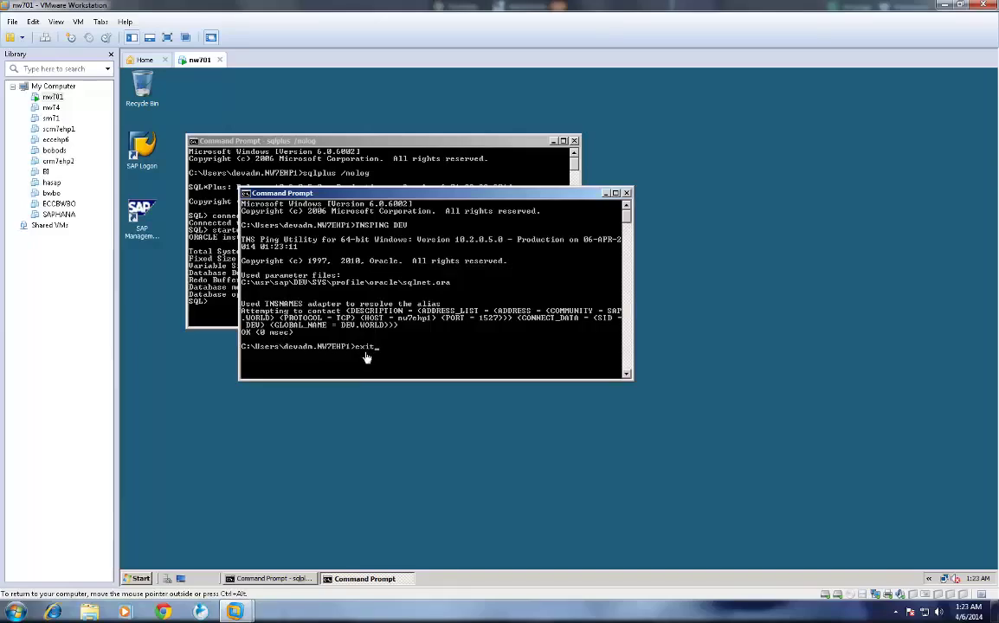
pyautogui.press('Return')
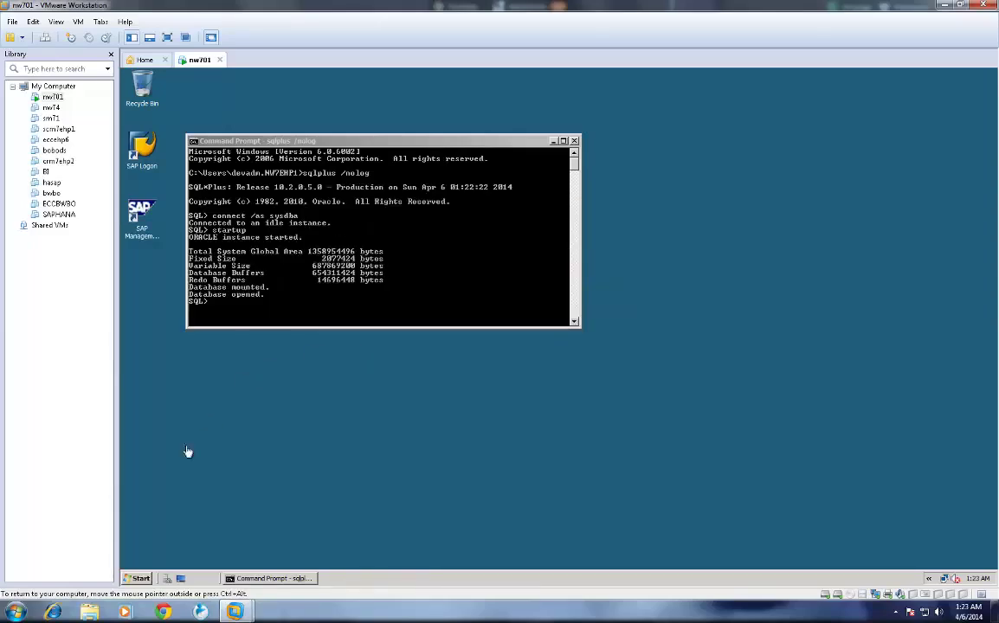
# Step: Open a new command prompt and start BRTOOLS with brtools
pyautogui.click(136, 577)
pyautogui.click(181, 310)
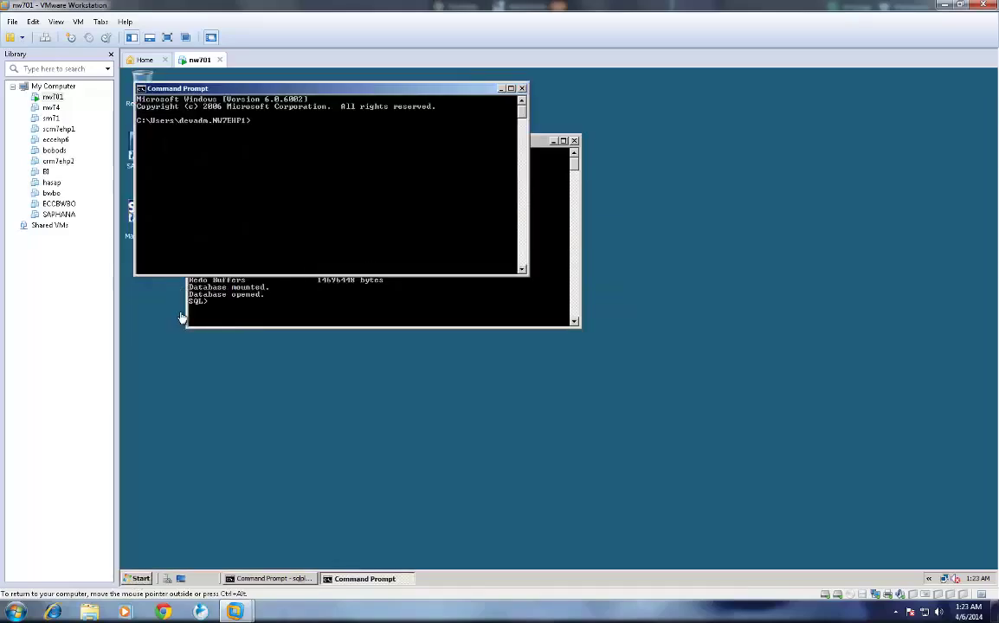
pyautogui.write('brtools')
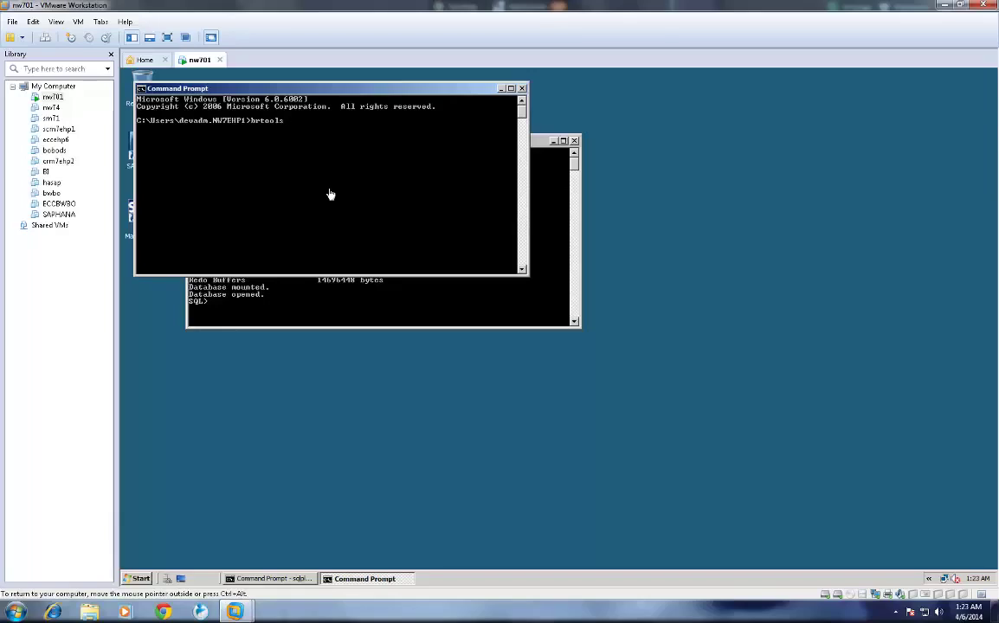
pyautogui.press('Return')
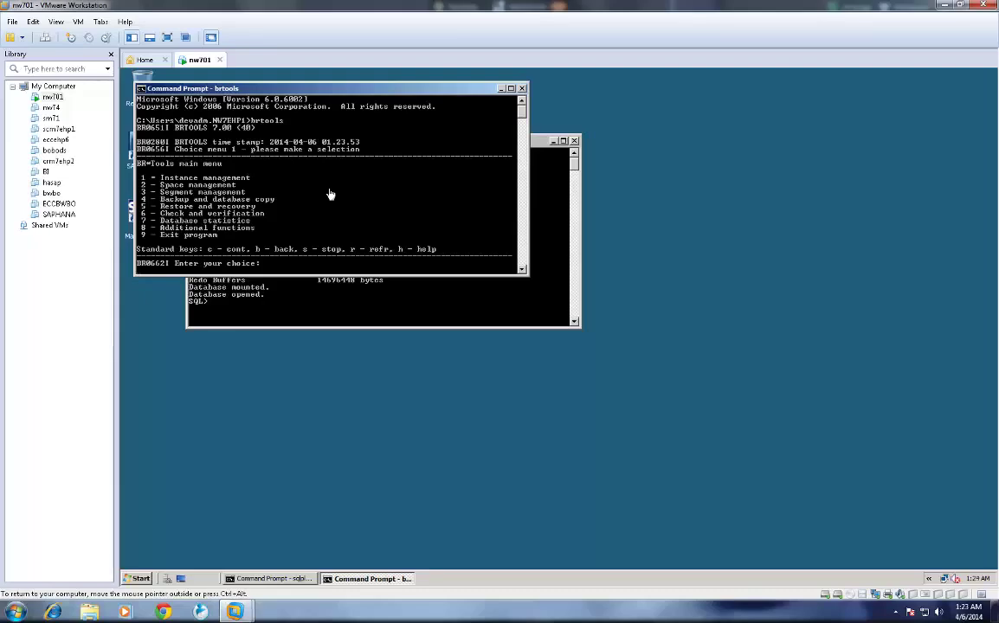
# Step: Choose 2 for Space management, and continue with c through the default Extend tablespace options to the list of tablespaces for extension
pyautogui.write('2')
pyautogui.press('Return')
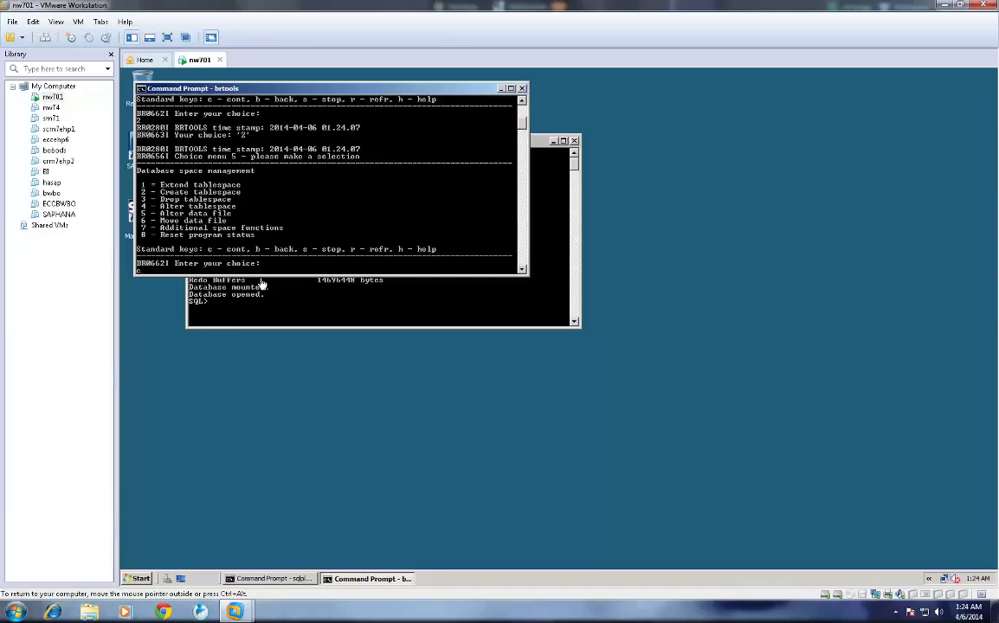
pyautogui.press('Return')
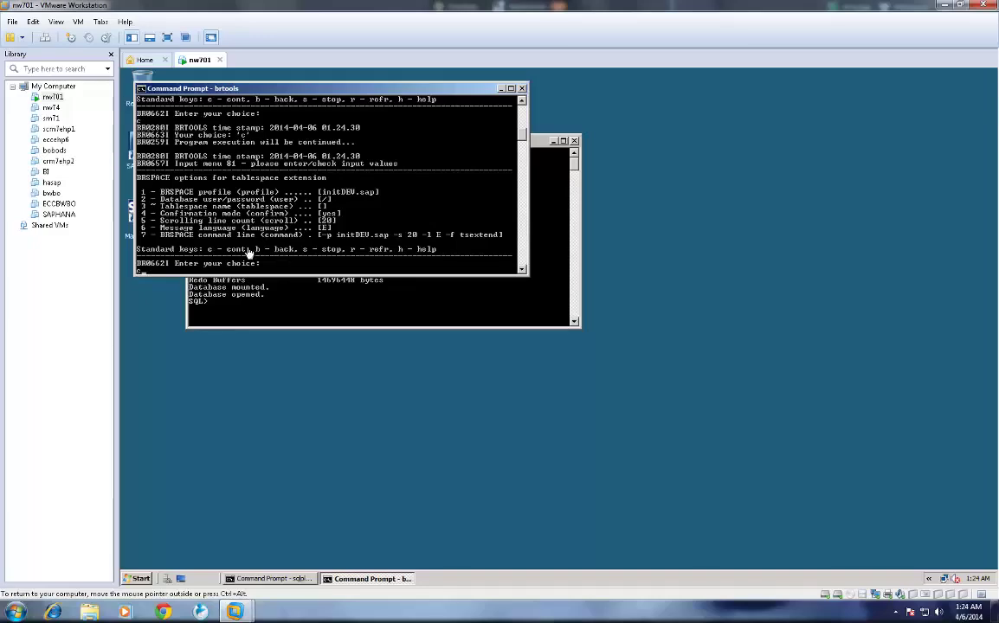
pyautogui.press('Return')
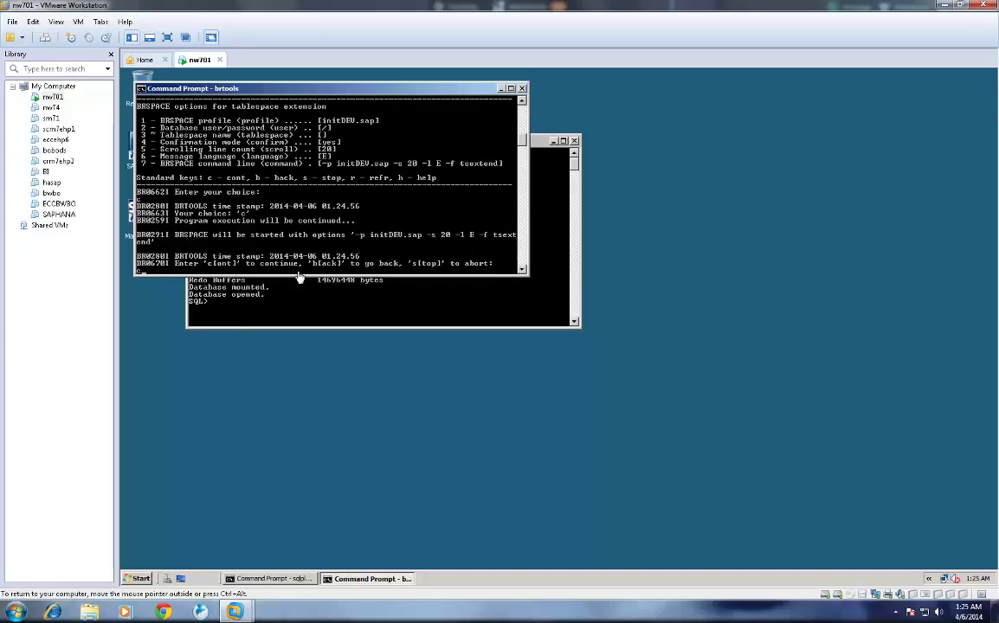
pyautogui.press('Return')
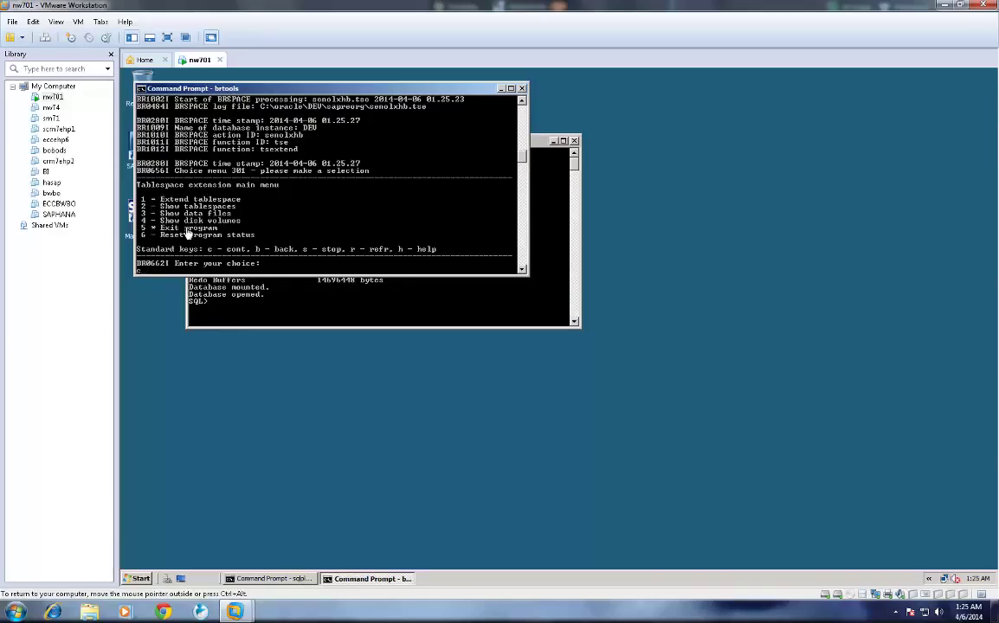
pyautogui.press('Return')
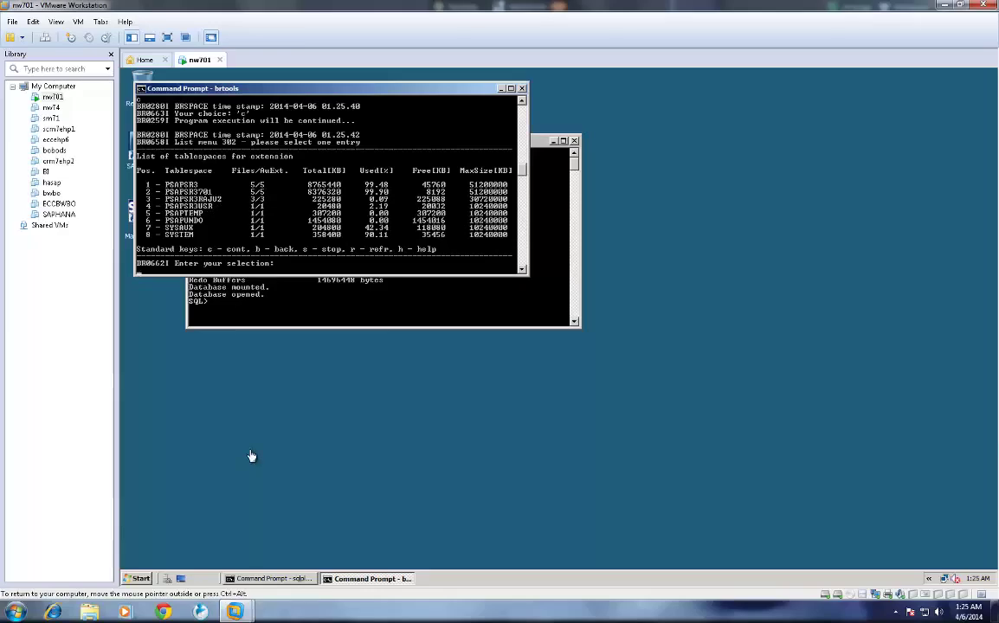
# Step: Browse to the C:\oracle\DEV\sapdata4 folder in the file explorer
pyautogui.click(138, 579)
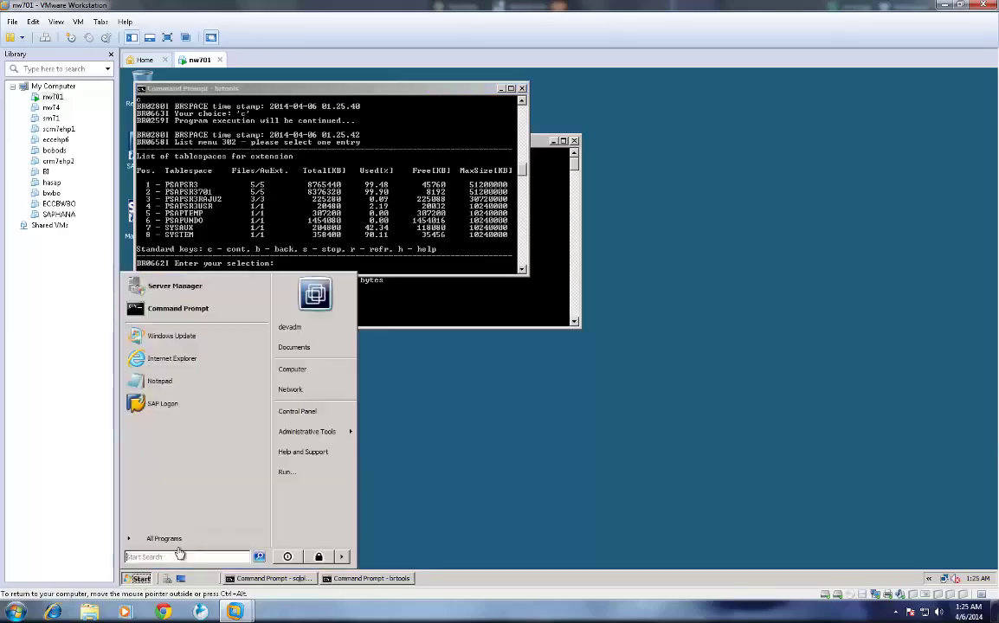
pyautogui.click(299, 370)
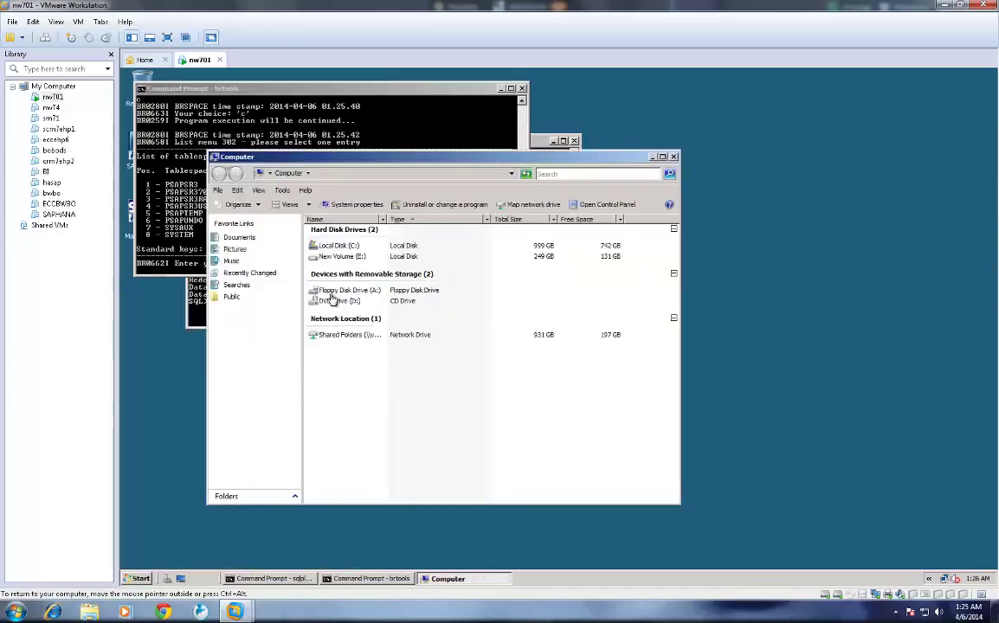
pyautogui.click(313, 250)
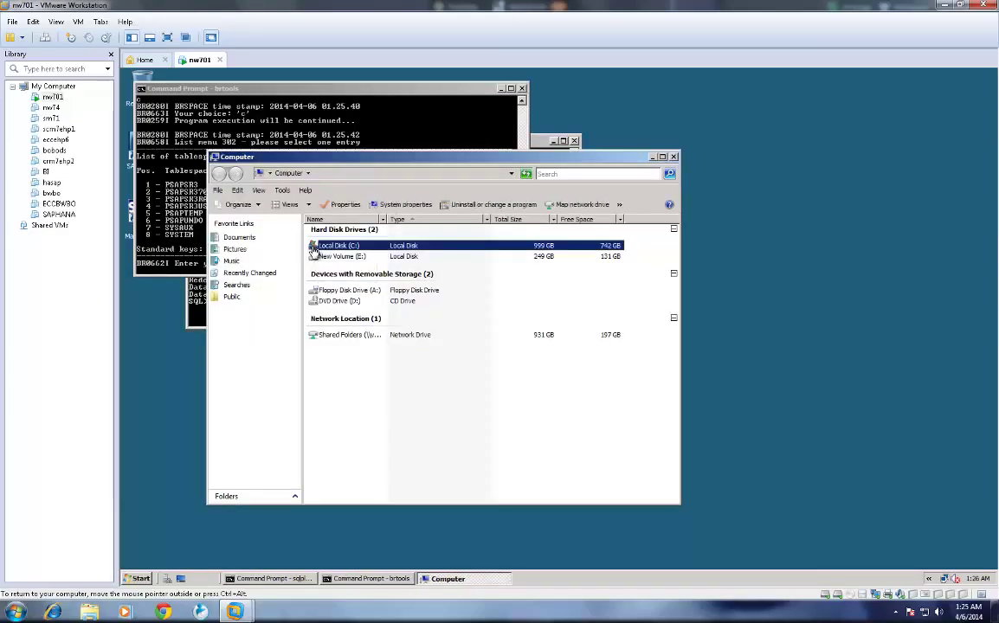
pyautogui.doubleClick(313, 247)
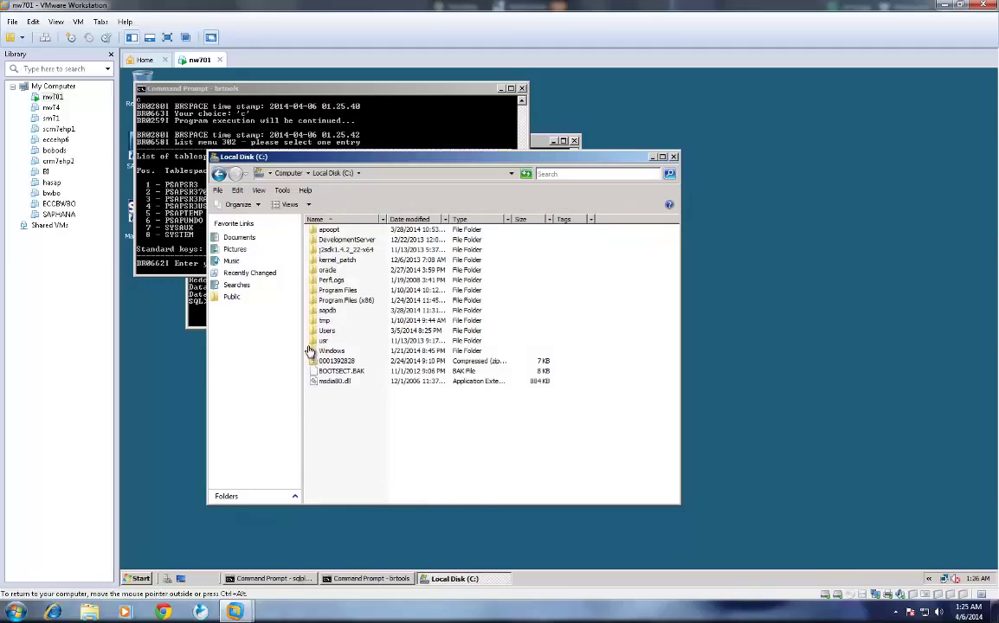
pyautogui.doubleClick(314, 271)
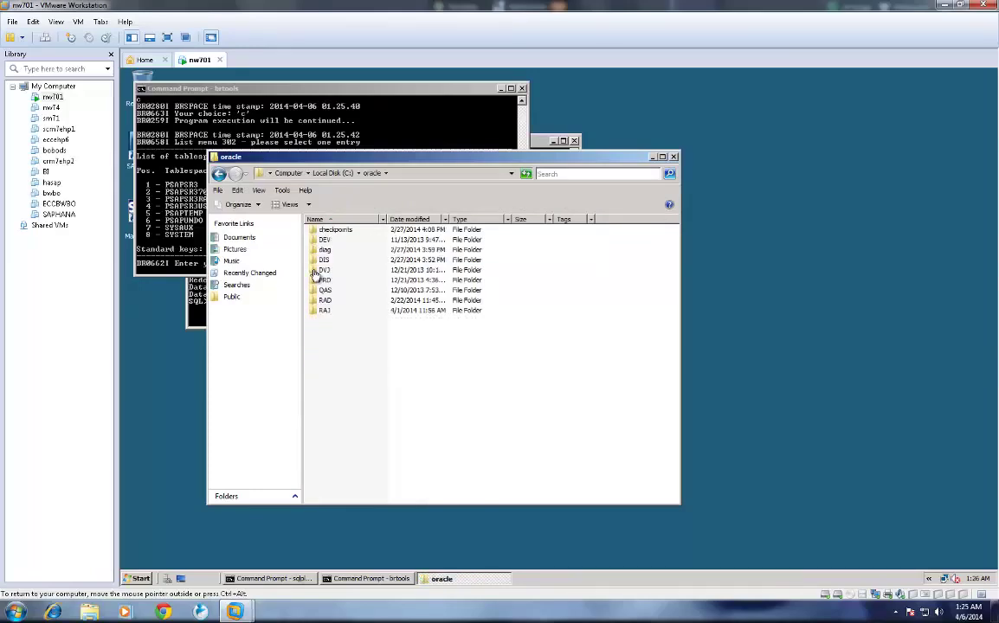
pyautogui.doubleClick(315, 240)
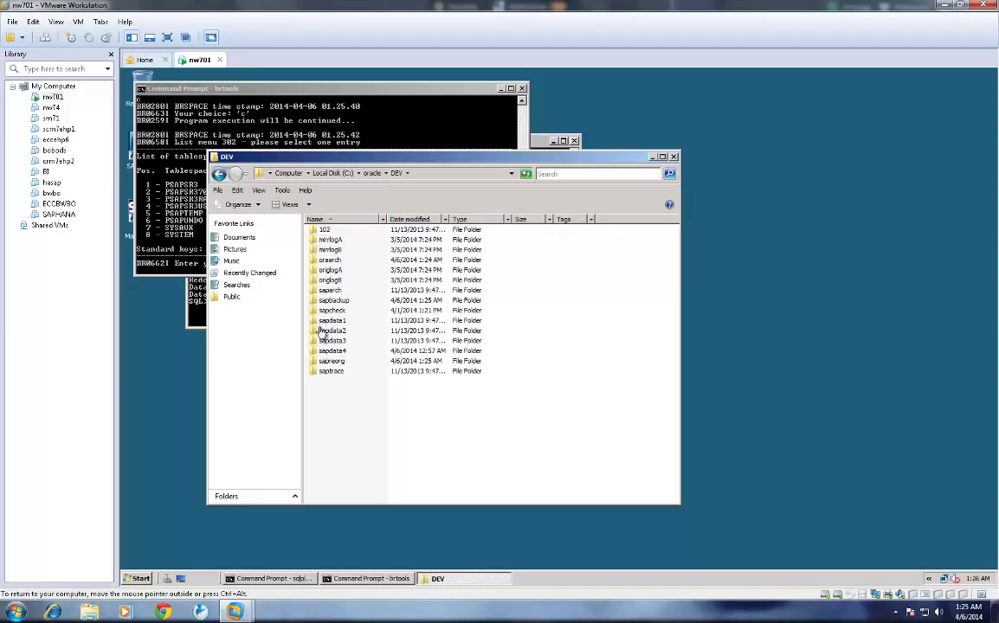
pyautogui.doubleClick(331, 351)
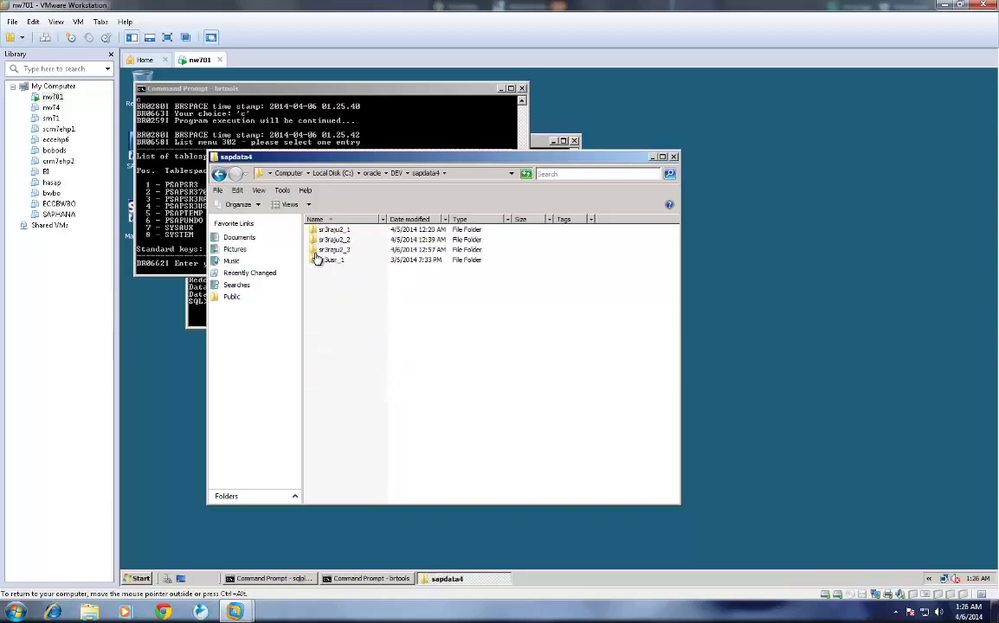
# Step: Examine the data file sizes in the sr3raju2_1, sr3raju2_2 and sr3raju2_3 folders, and minimize the explorer window
pyautogui.click(315, 239)
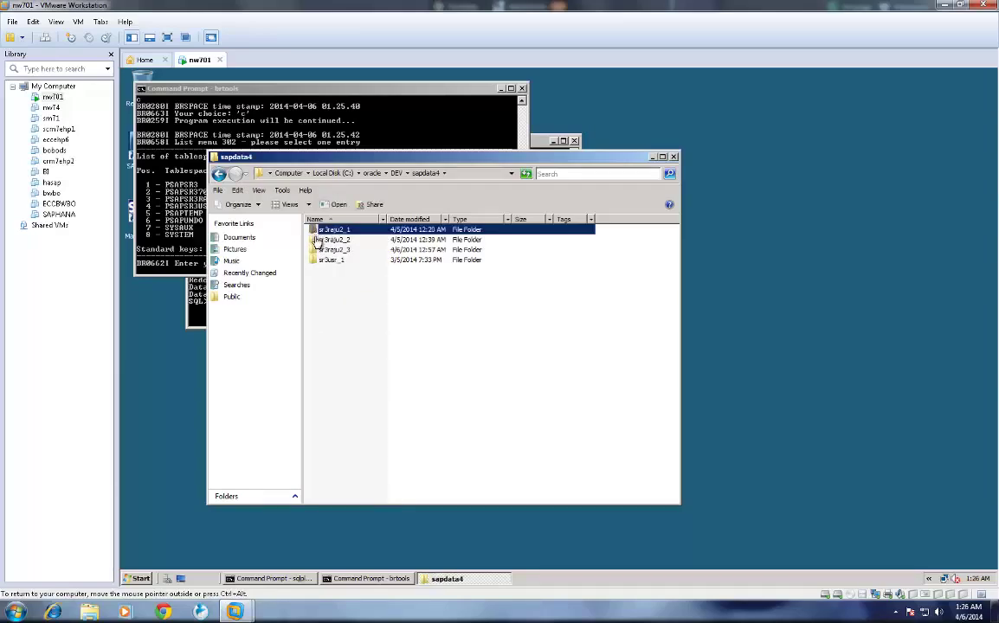
pyautogui.click(316, 250)
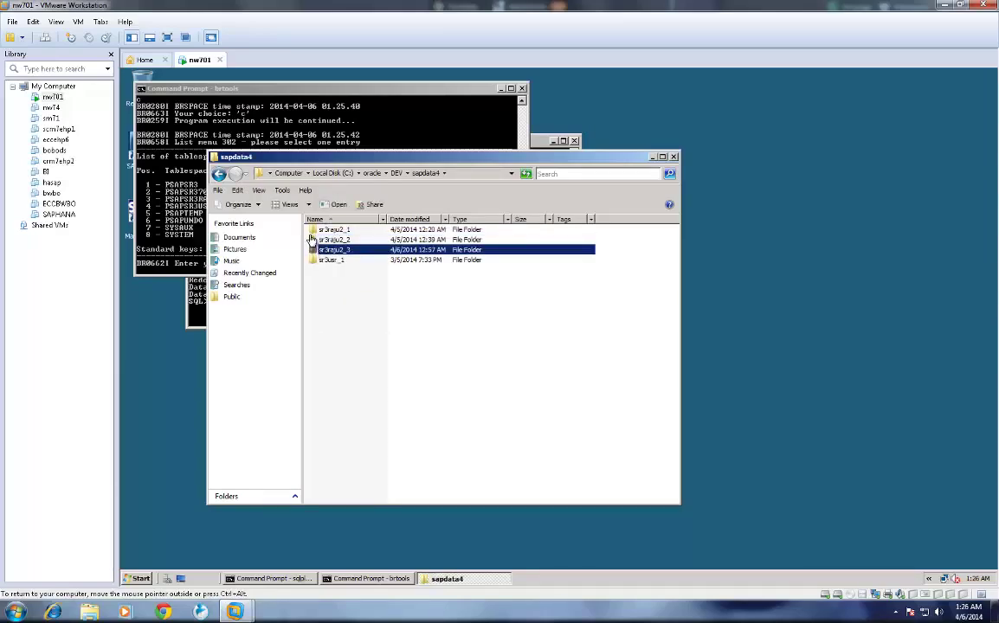
pyautogui.doubleClick(317, 230)
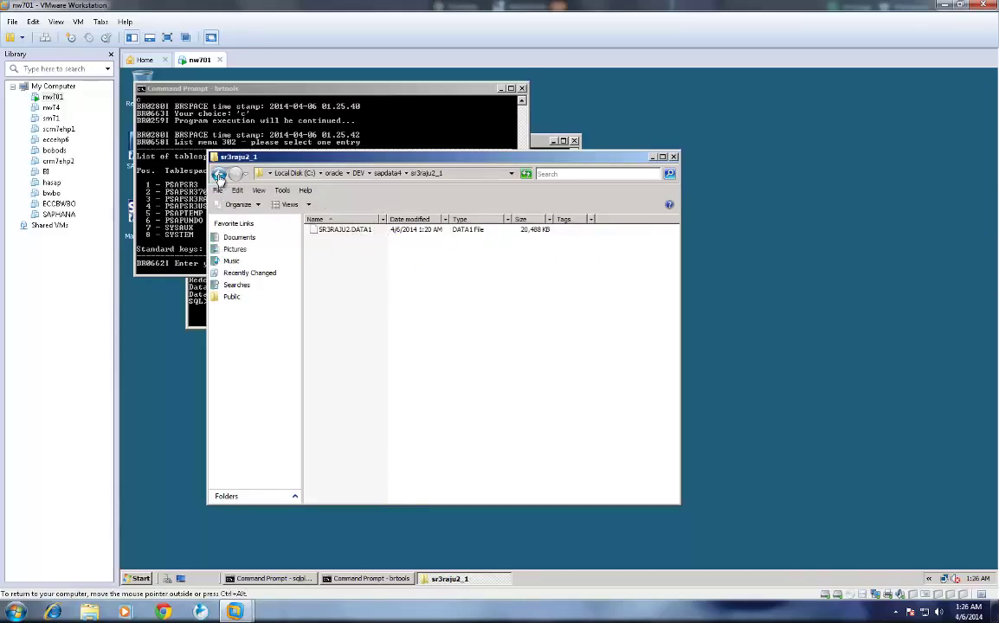
pyautogui.click(219, 175)
pyautogui.doubleClick(318, 240)
pyautogui.click(219, 175)
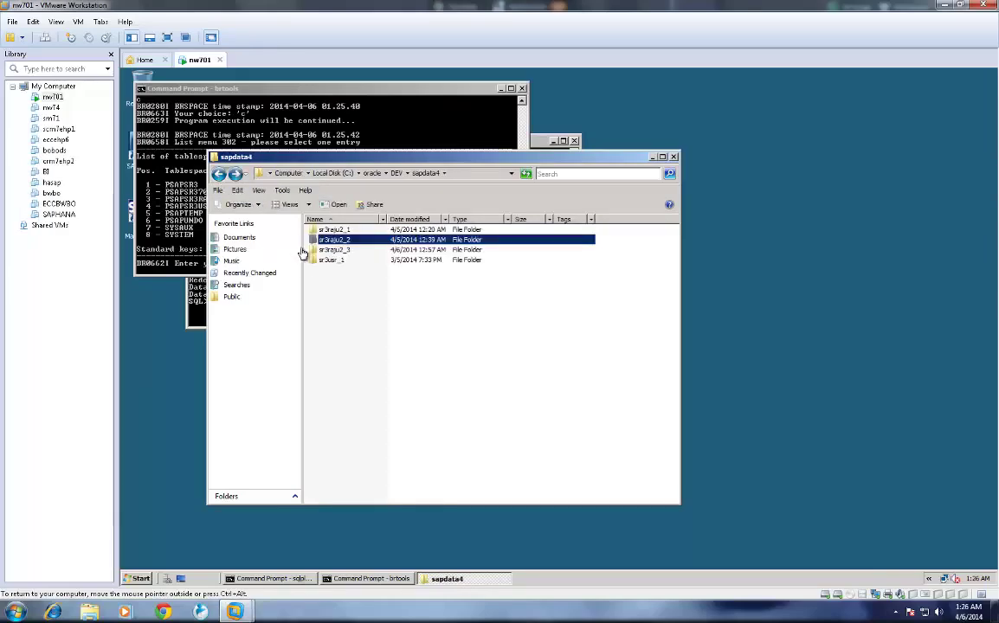
pyautogui.doubleClick(313, 250)
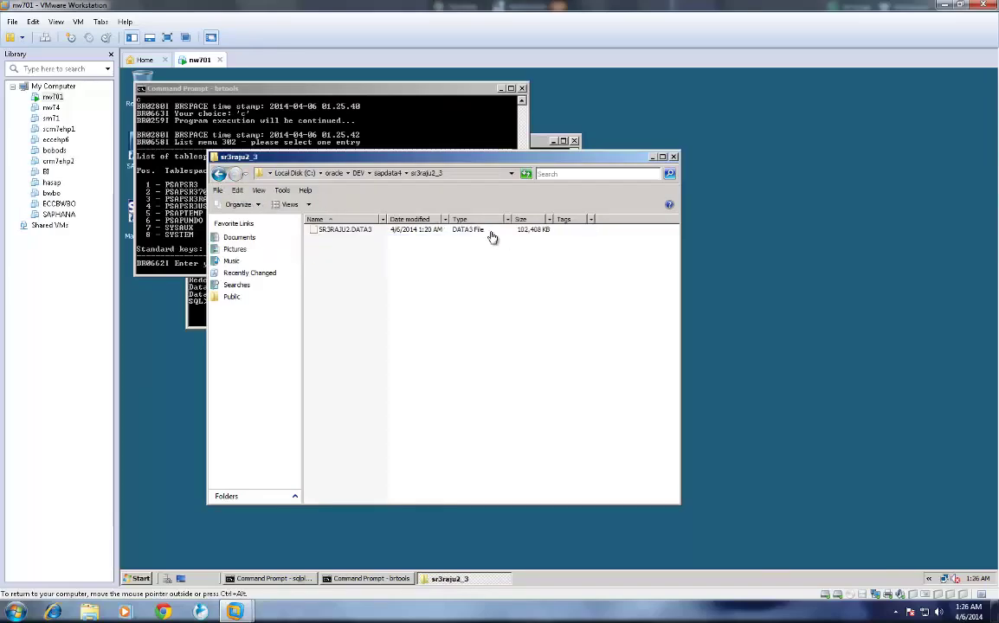
pyautogui.click(219, 175)
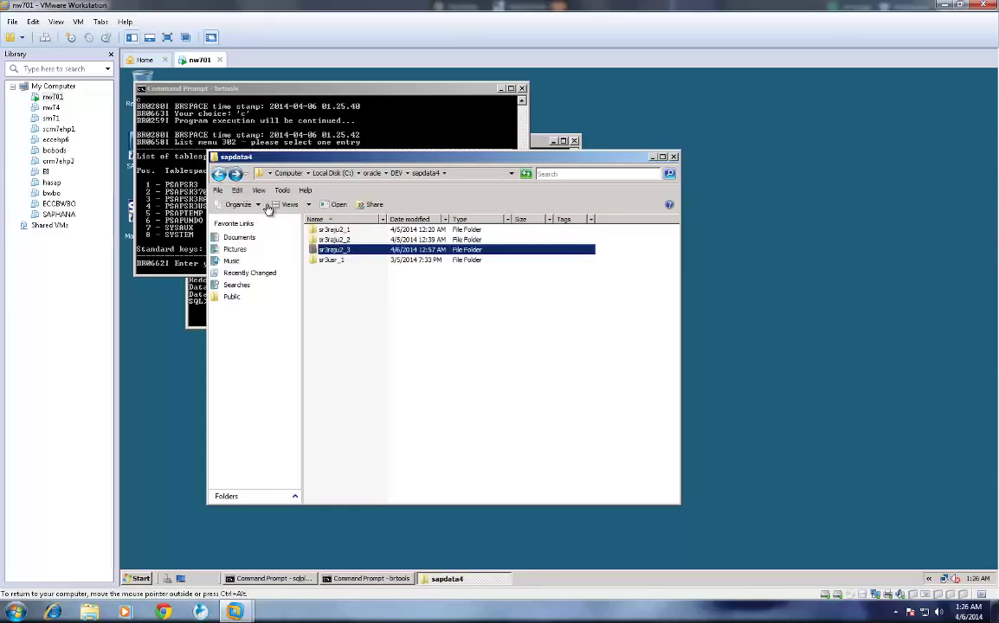
pyautogui.click(316, 240)
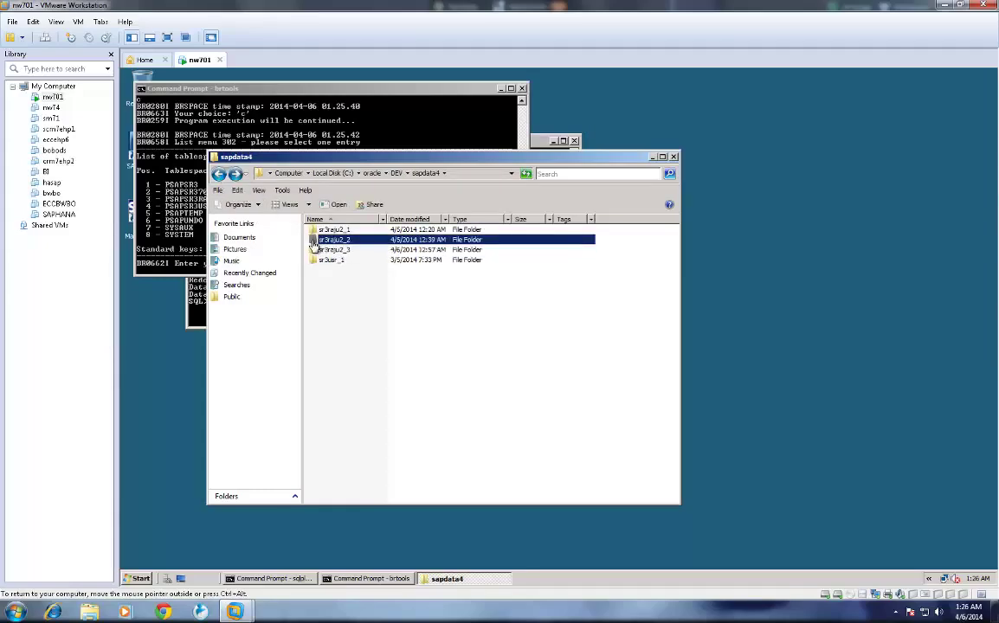
pyautogui.doubleClick(314, 241)
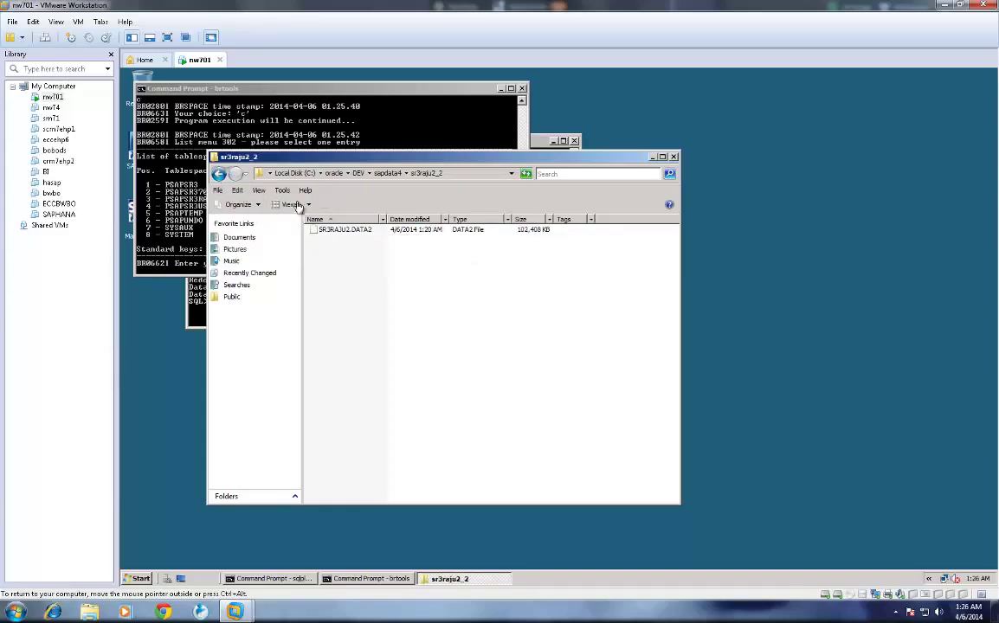
pyautogui.click(220, 175)
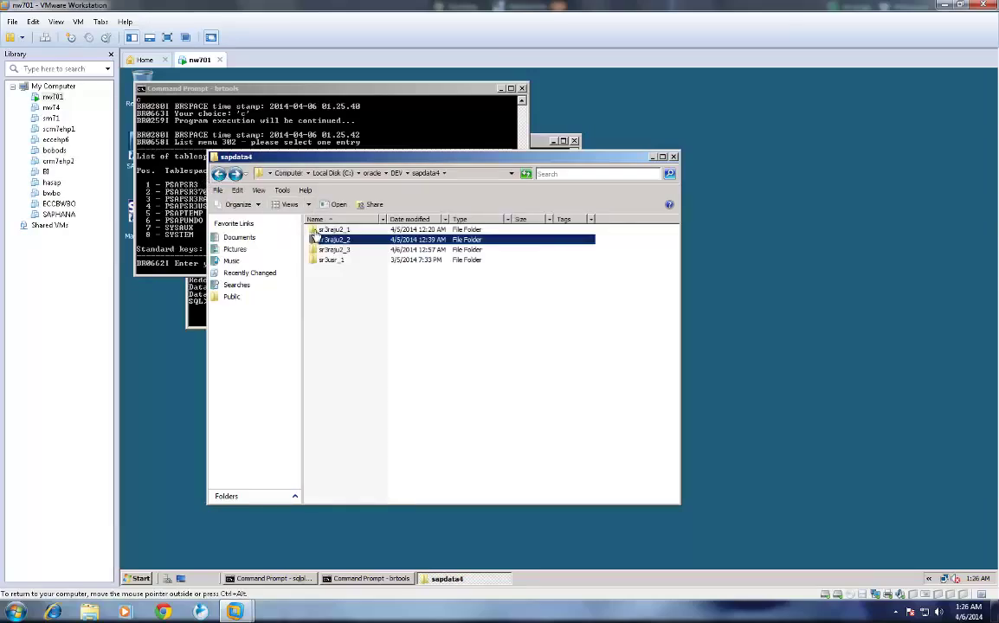
pyautogui.doubleClick(315, 231)
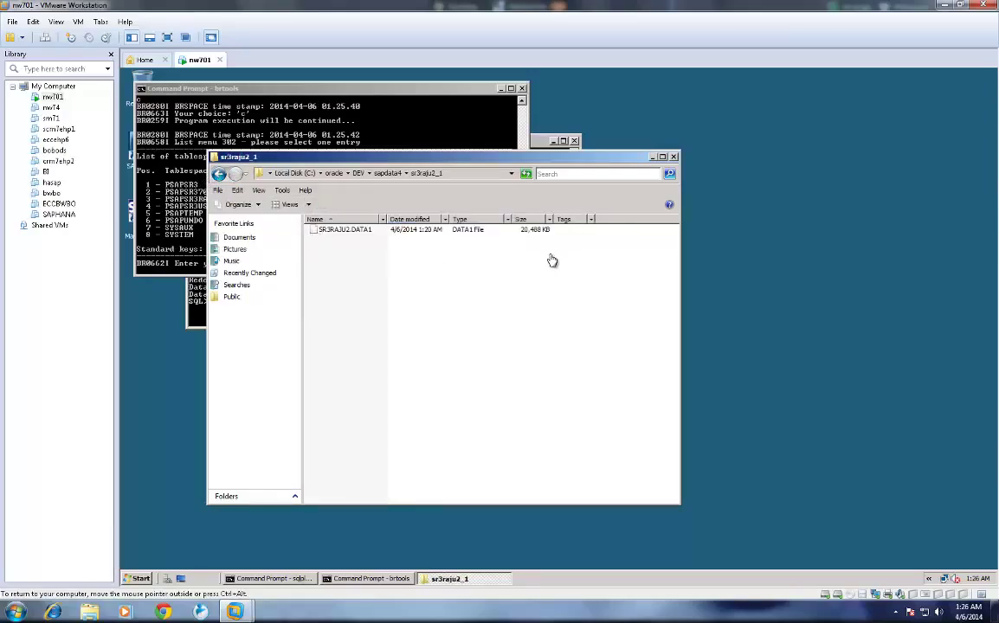
pyautogui.click(652, 158)
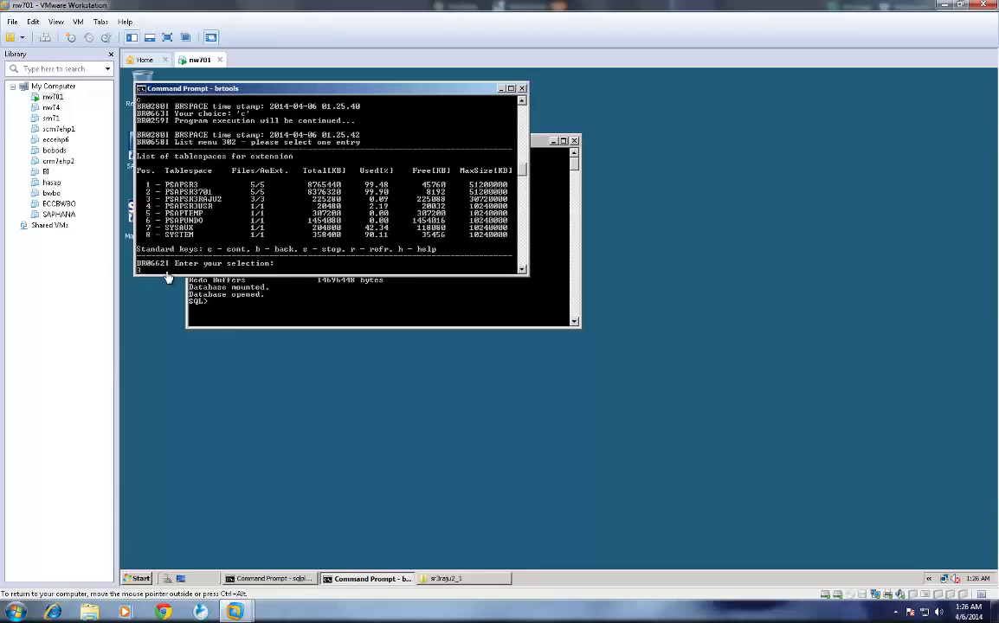
# Step: Select tablespace 3, PSAPSR3RAJU2, and extend it with the proposed 100 MB file sr3raju2.data4, answering n to specifying another data file
pyautogui.press('Return')
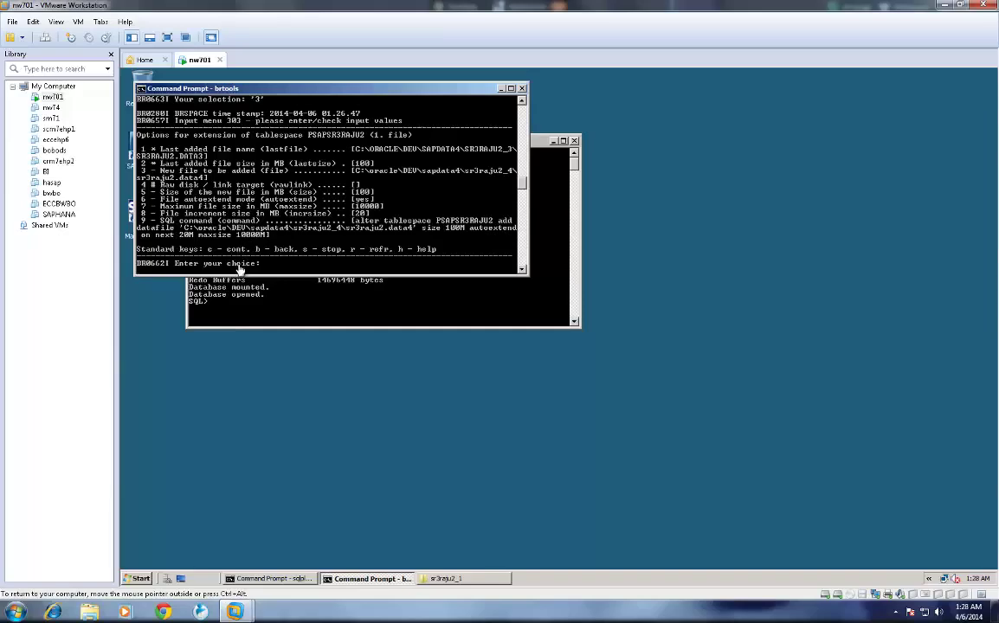
pyautogui.press('Return')
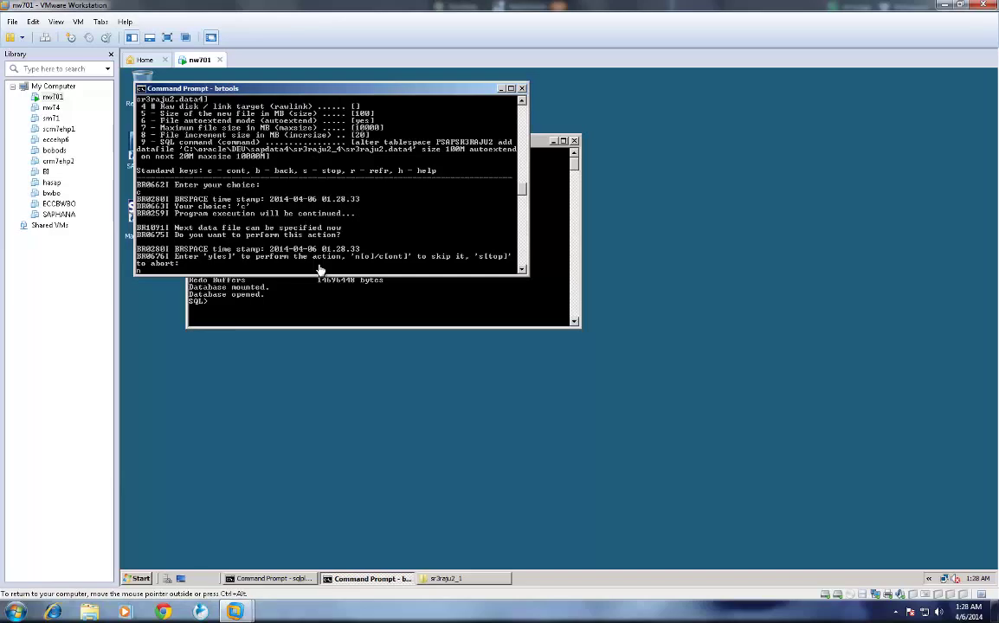
pyautogui.press('Return')
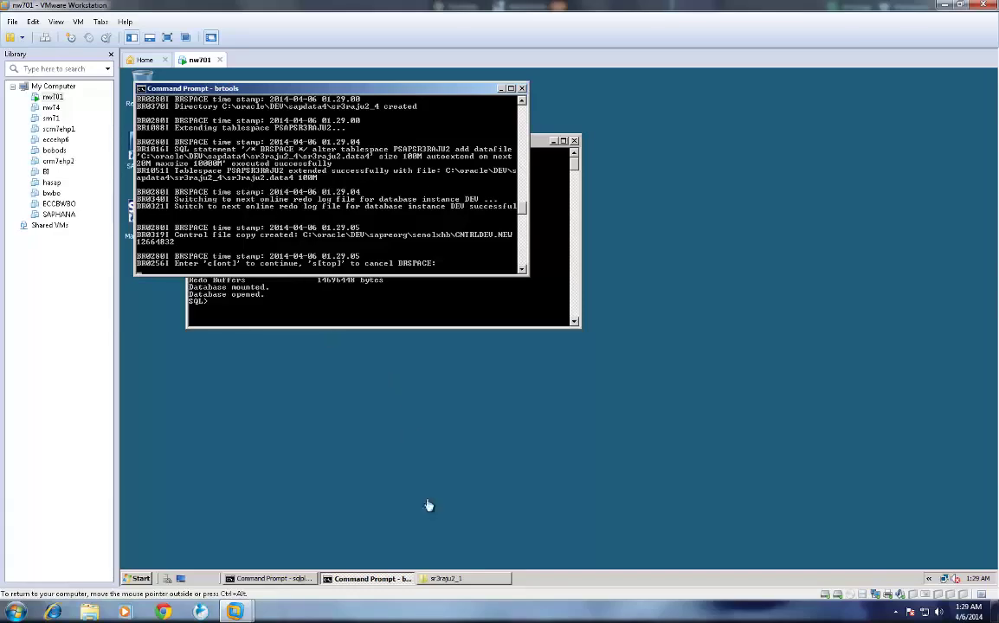
# Step: Check the new data file SR3RAJU2.DATA4 in the sr3raju2_4 folder under sapdata4
pyautogui.click(446, 578)
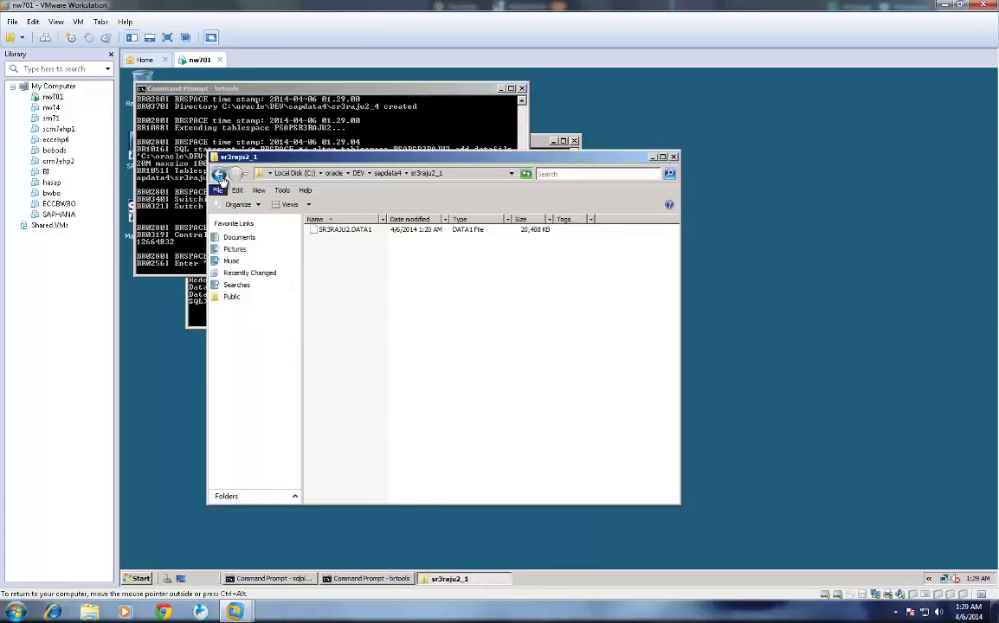
pyautogui.click(219, 174)
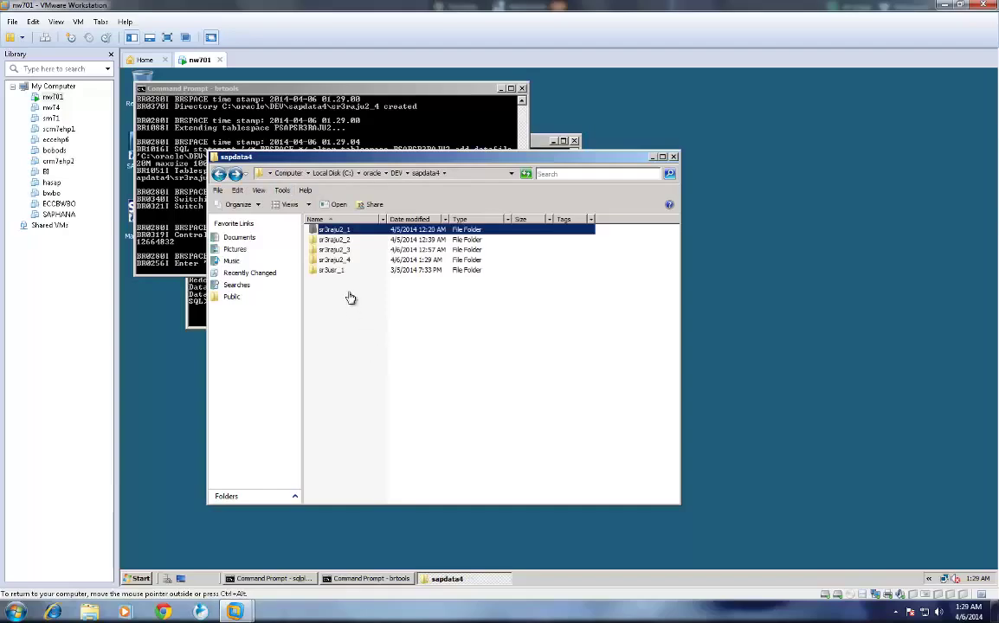
pyautogui.click(314, 261)
pyautogui.doubleClick(314, 262)
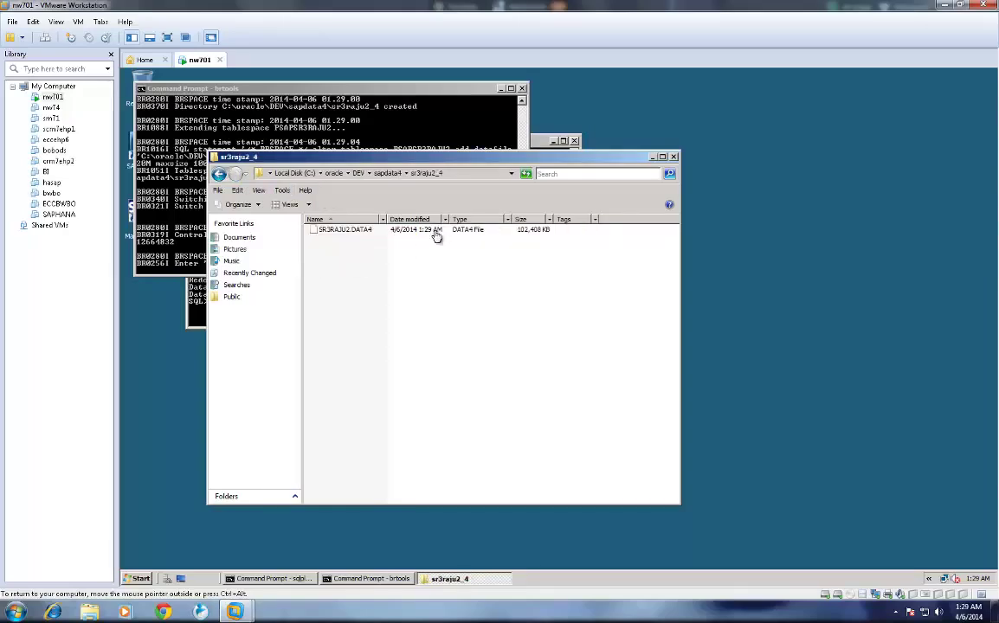
pyautogui.click(355, 231)
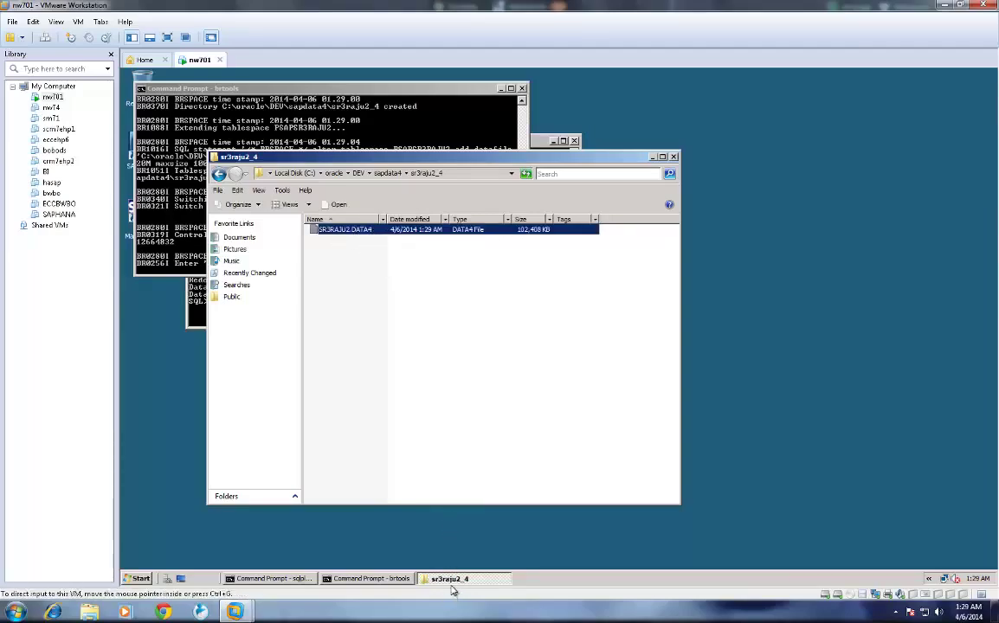
# Step: Return to the BRTOOLS window, and minimize both it and the SQL*Plus command prompt
pyautogui.click(371, 578)
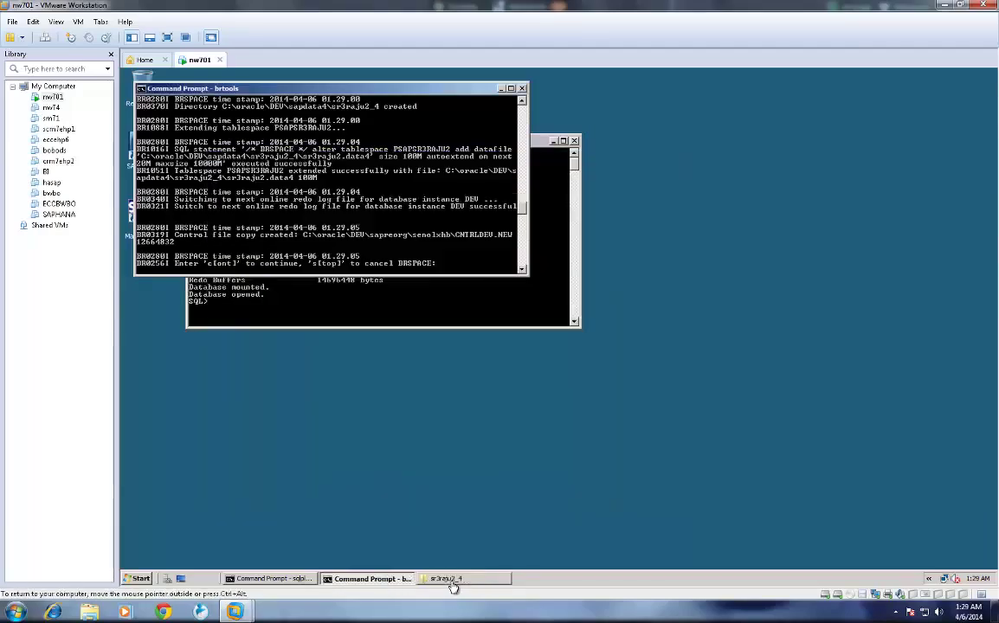
pyautogui.click(373, 580)
pyautogui.click(303, 579)
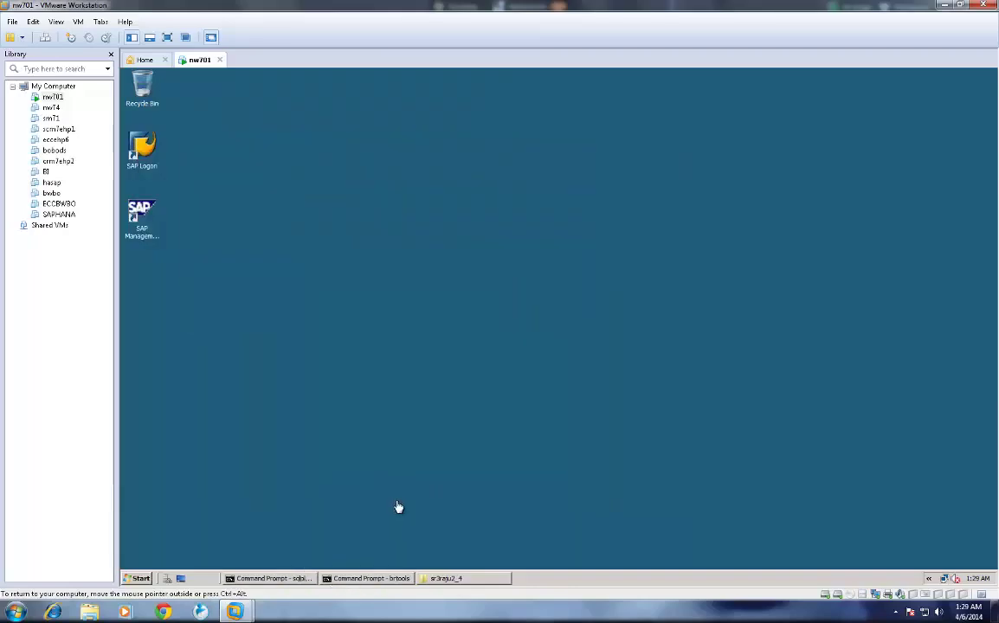
# Step: Return to the BRTOOLS window, continue past the tablespace extension with c, and exit BRSPACE using option 5, answering y
pyautogui.click(371, 578)
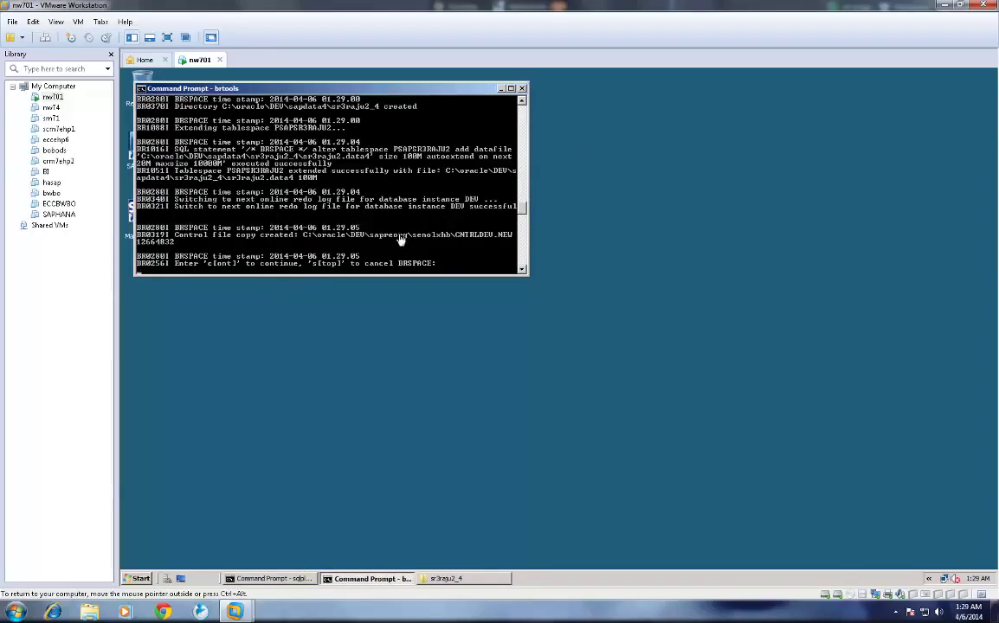
pyautogui.scroll(-3, 381, 240)
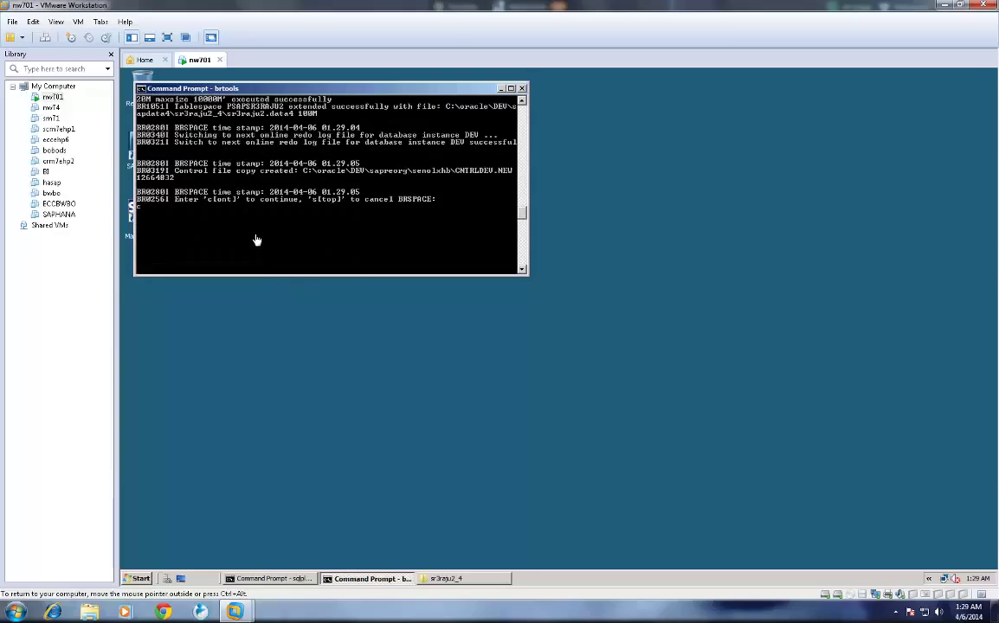
pyautogui.press('Return')
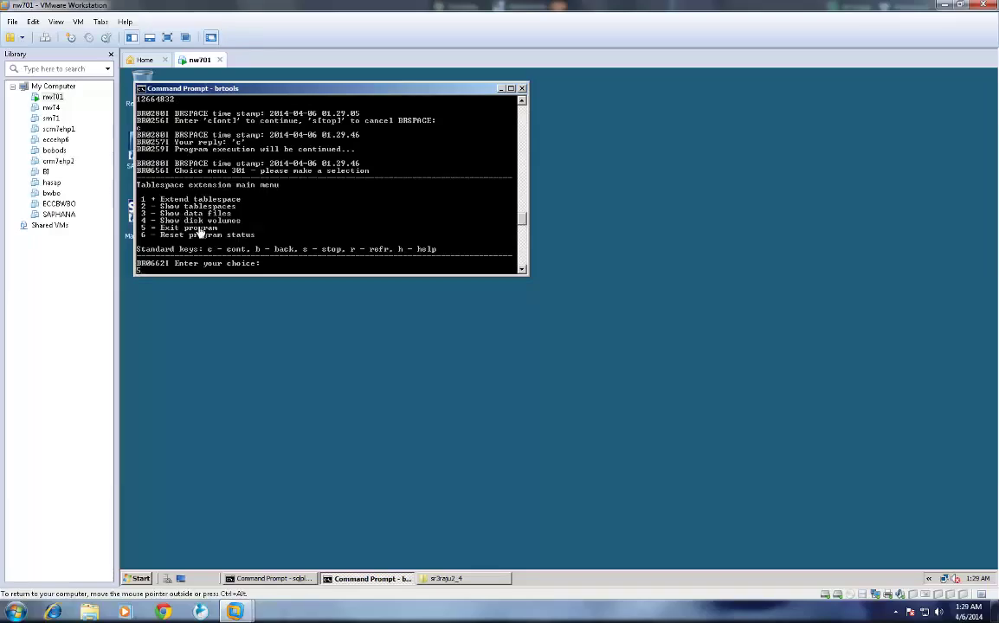
pyautogui.write('5')
pyautogui.press('Return')
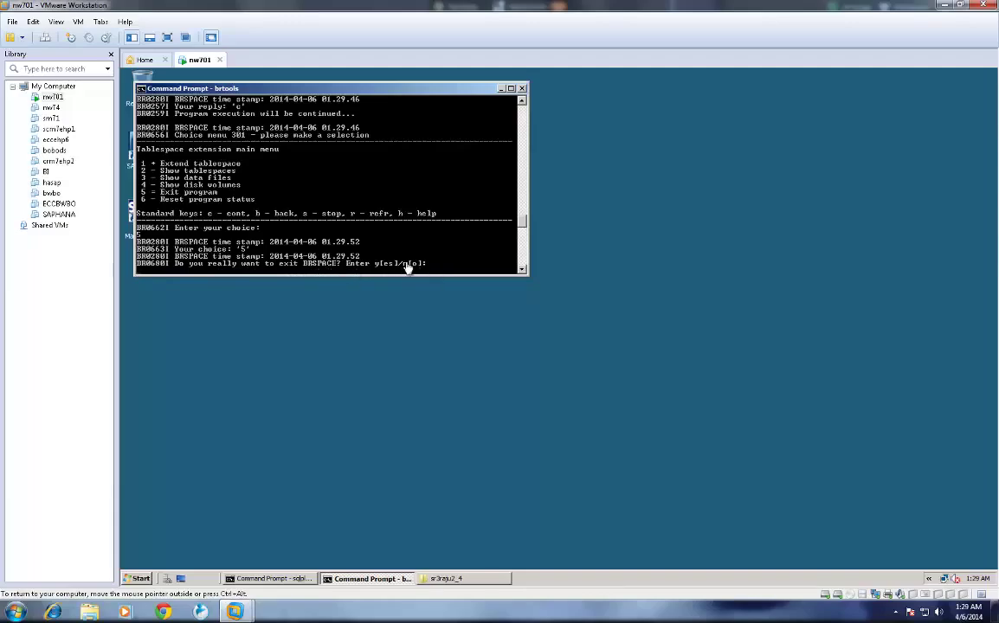
pyautogui.press('Return')
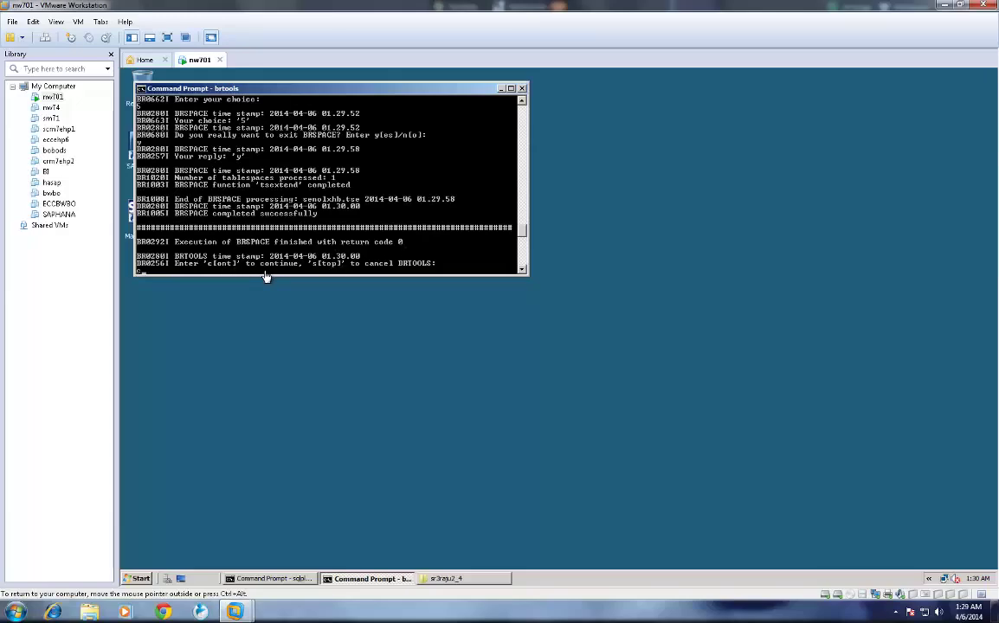
# Step: Go back to the BR*Tools main menu, exit the program with option 9 and answer y, and close its command prompt with exit
pyautogui.press('Return')
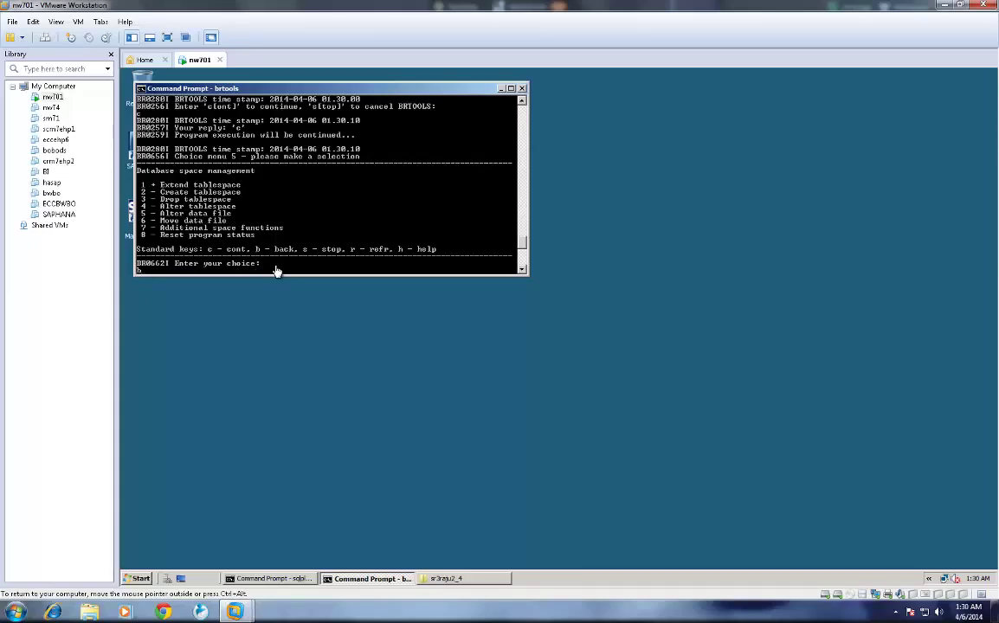
pyautogui.press('Return')
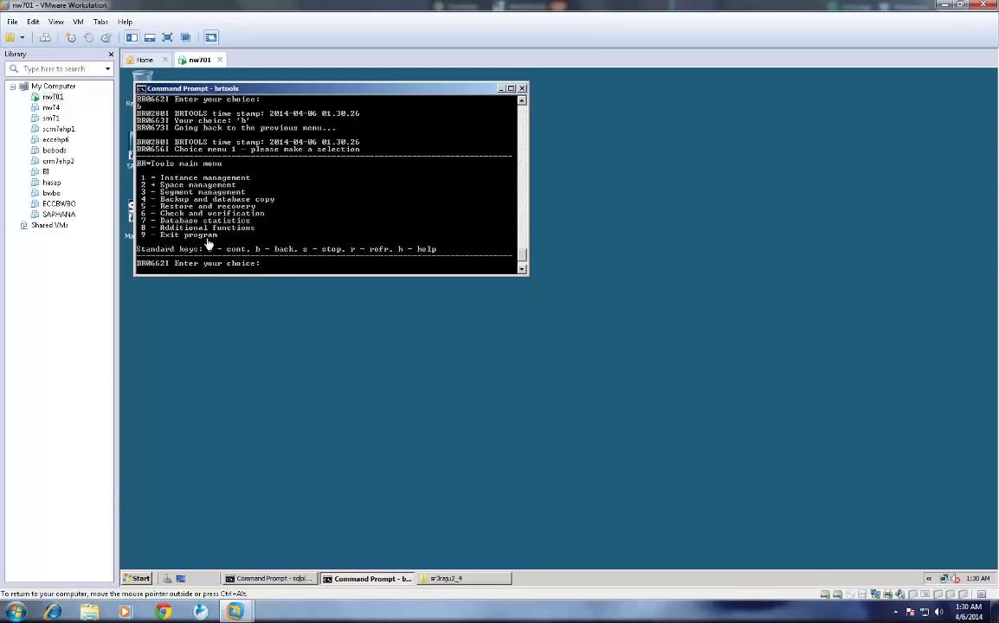
pyautogui.write('9')
pyautogui.press('Return')
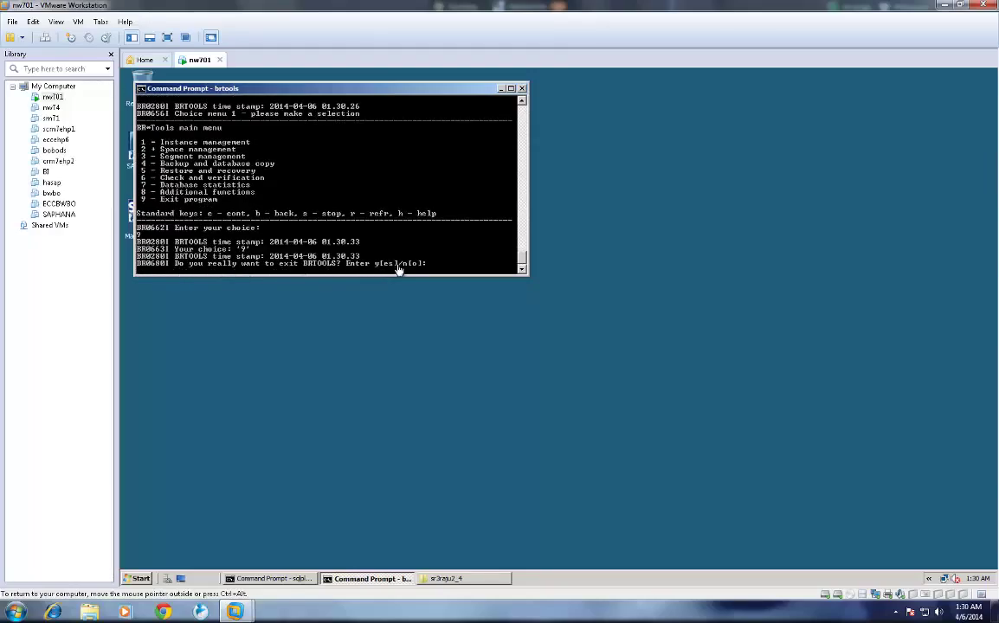
pyautogui.press('Return')
pyautogui.write('y')
pyautogui.press('Return')
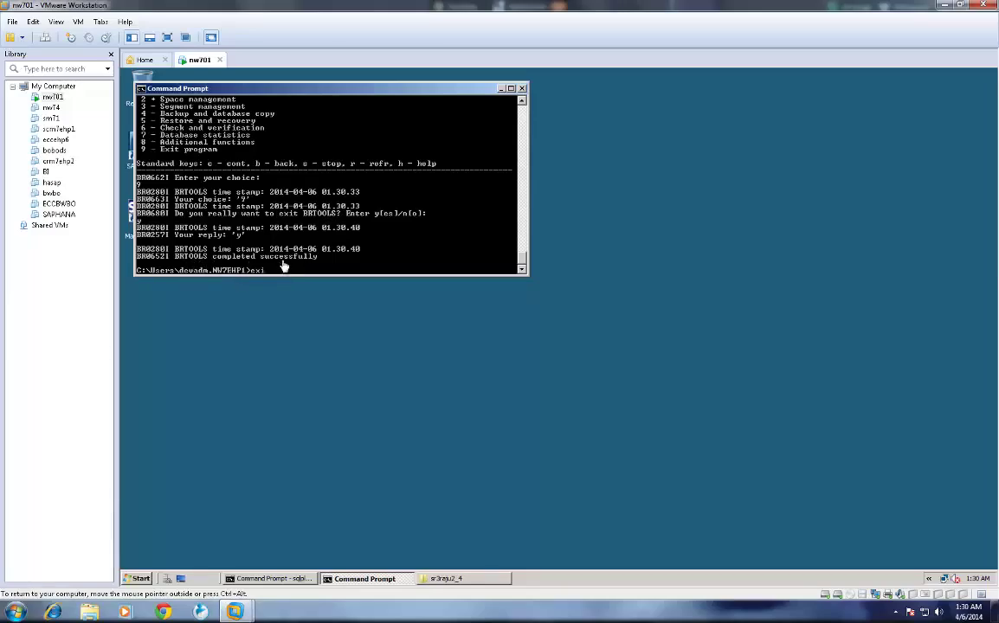
pyautogui.write('t')
pyautogui.press('Return')
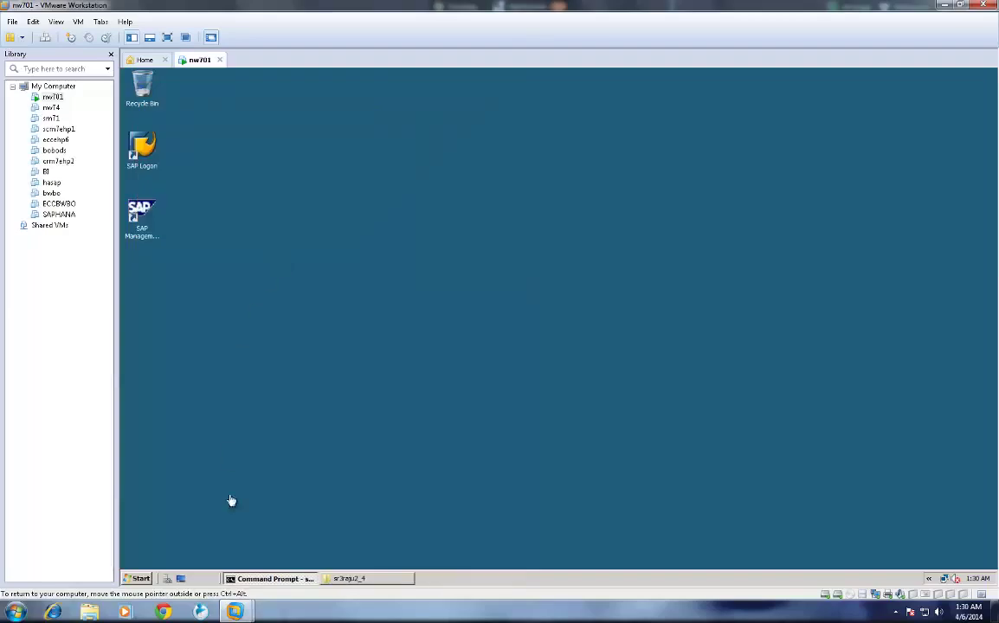
# Step: Exit SQL*Plus and its command prompt with exit, and close the sr3raju2_4 folder window
pyautogui.click(264, 578)
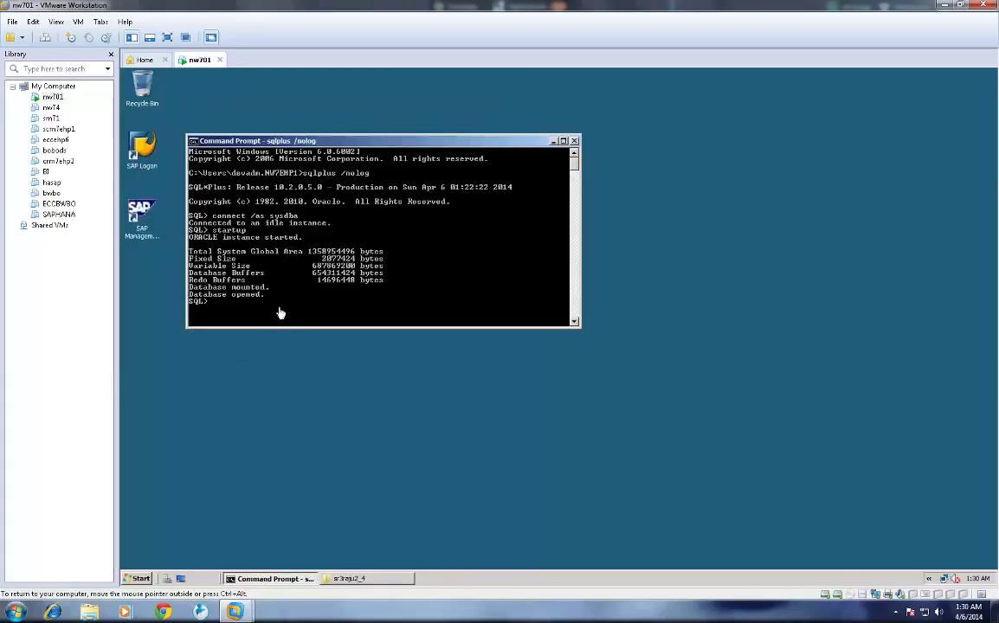
pyautogui.press('Return')
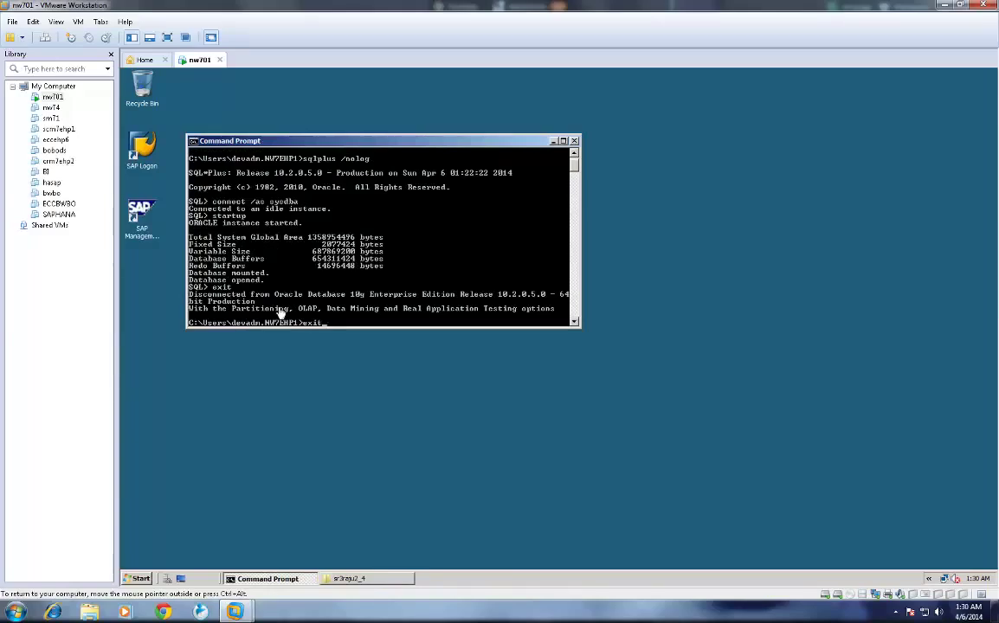
pyautogui.write('exit')
pyautogui.press('Return')
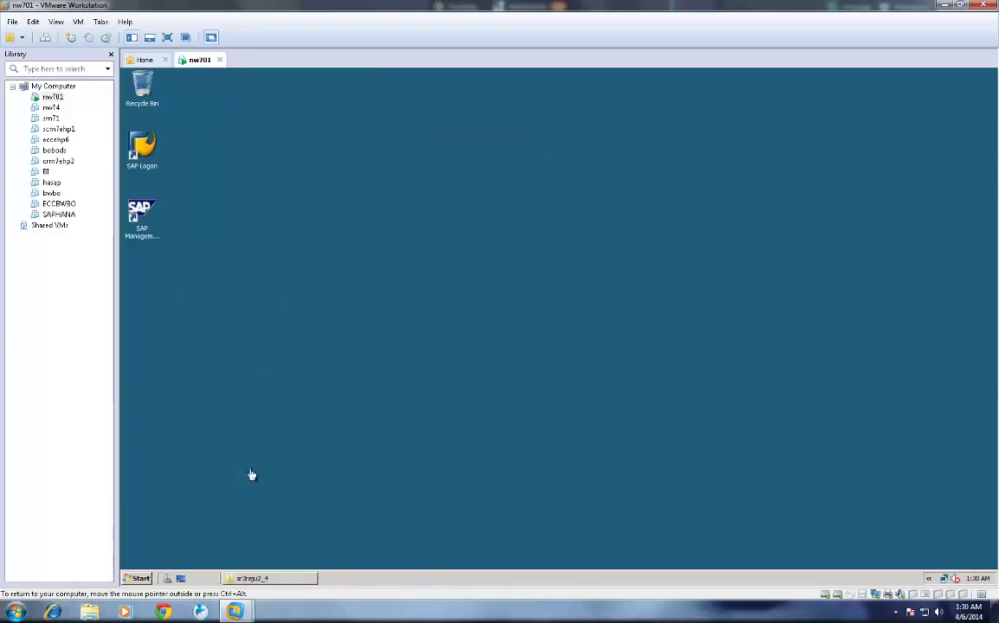
pyautogui.rightClick(264, 580)
pyautogui.click(270, 570)
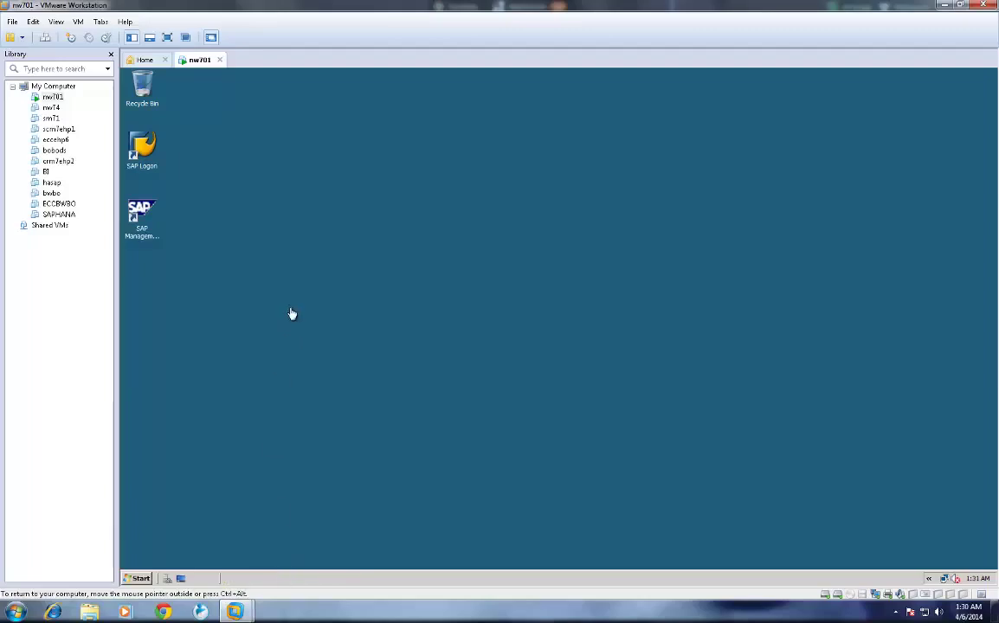
# Step: Launch the SAP Management Console, allowing the permission request and configuration conversion, and select DEV under SAP Systems
pyautogui.click(126, 192)
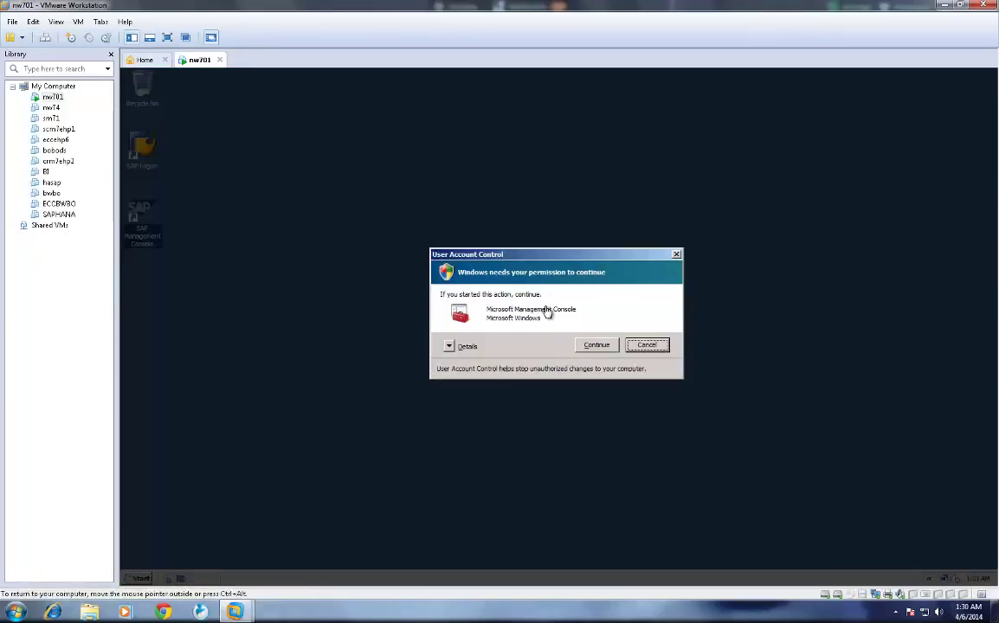
pyautogui.click(597, 345)
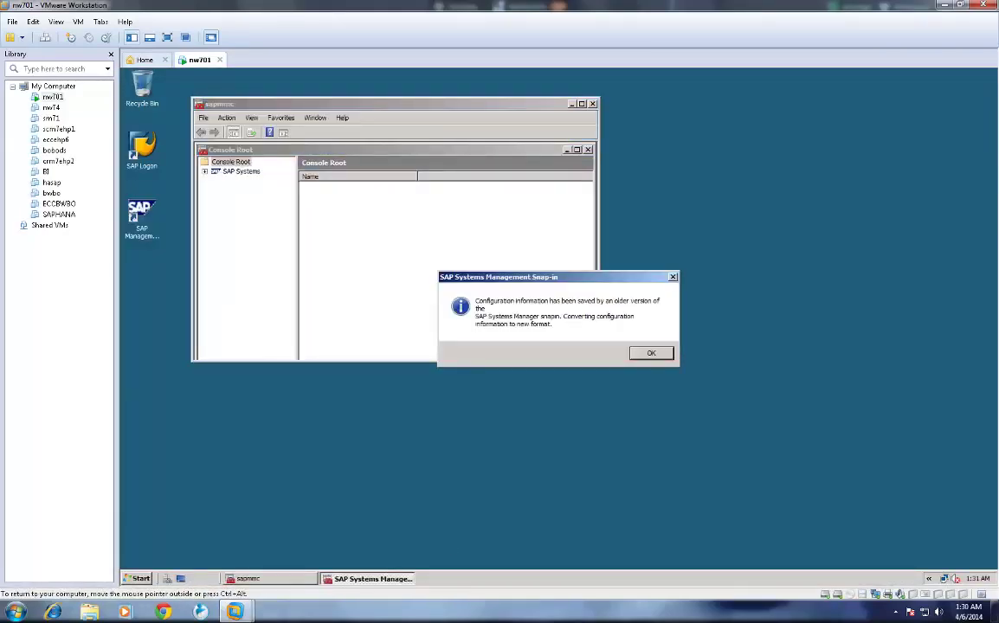
pyautogui.click(651, 353)
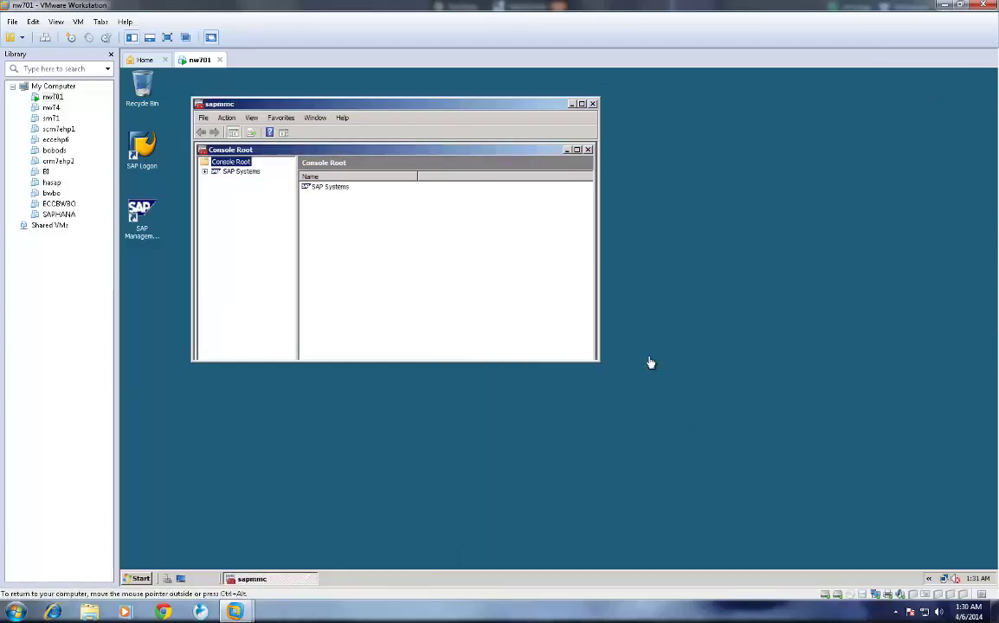
pyautogui.click(205, 173)
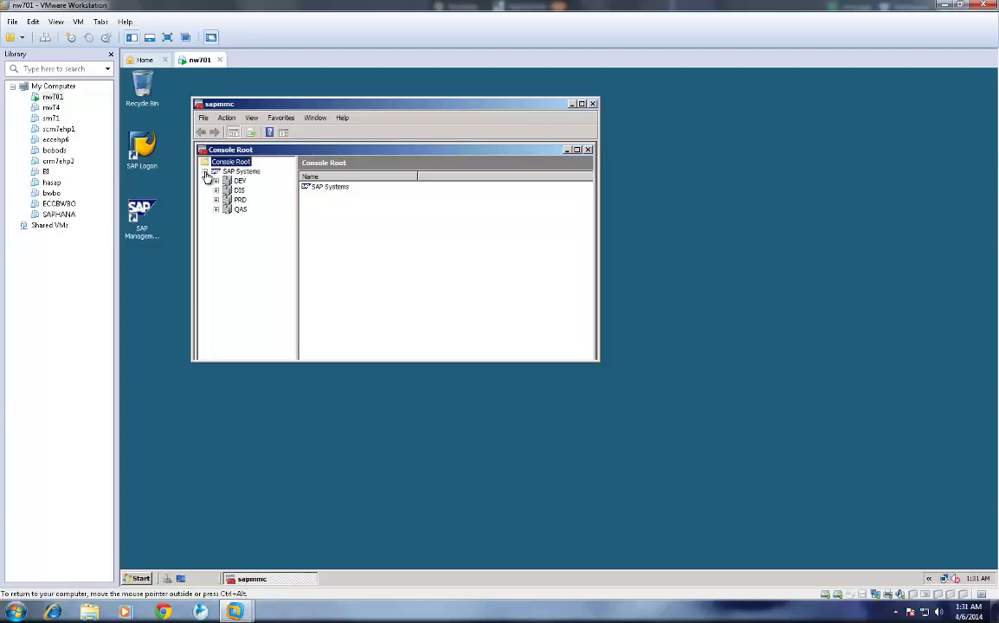
pyautogui.click(237, 181)
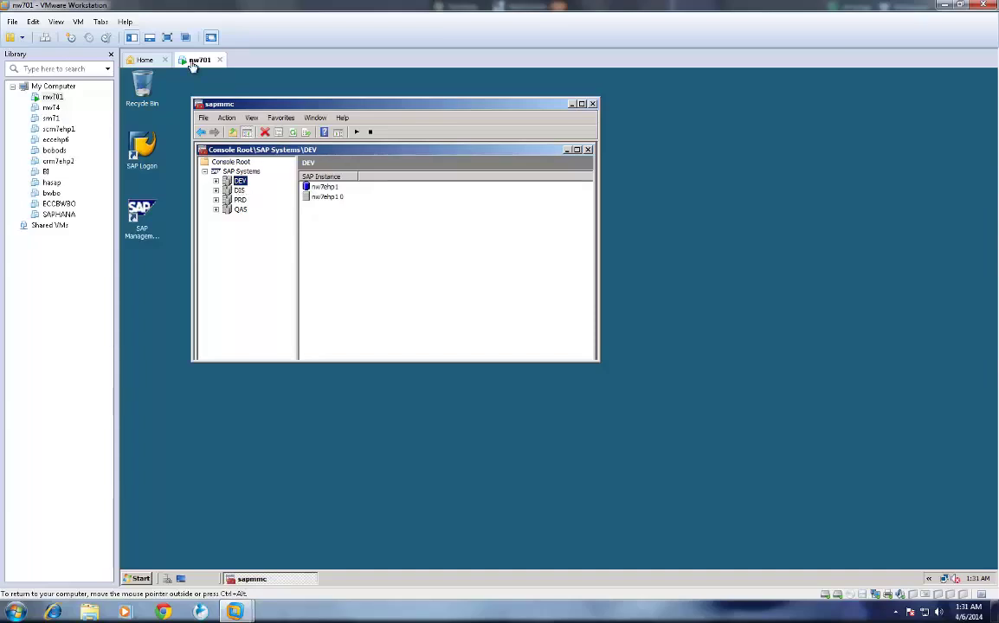
# Step: Open the environment variables from the computer's advanced system settings, allowing the permission request
pyautogui.click(139, 578)
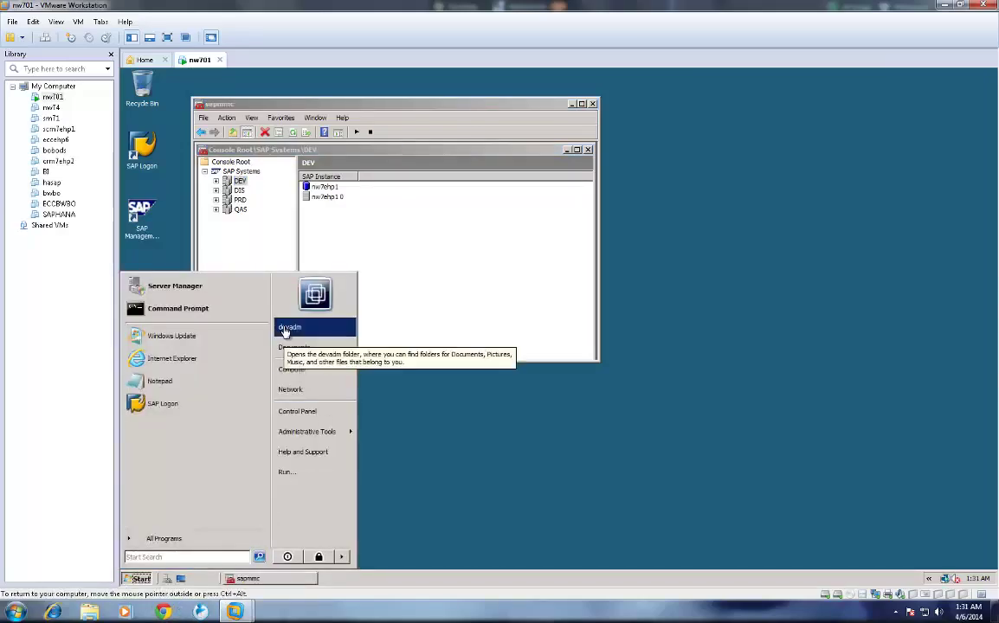
pyautogui.rightClick(299, 372)
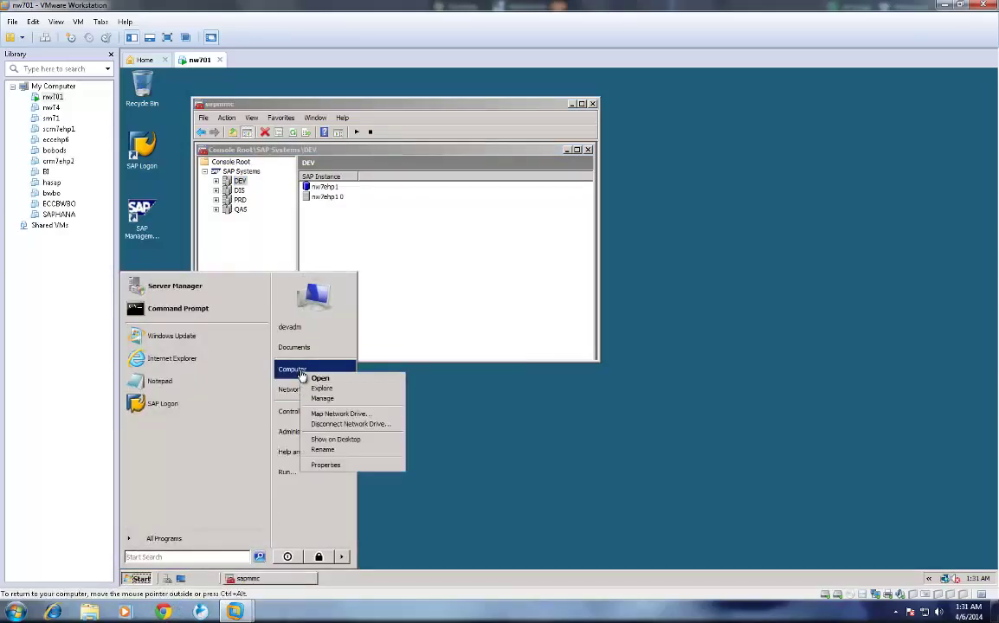
pyautogui.click(334, 470)
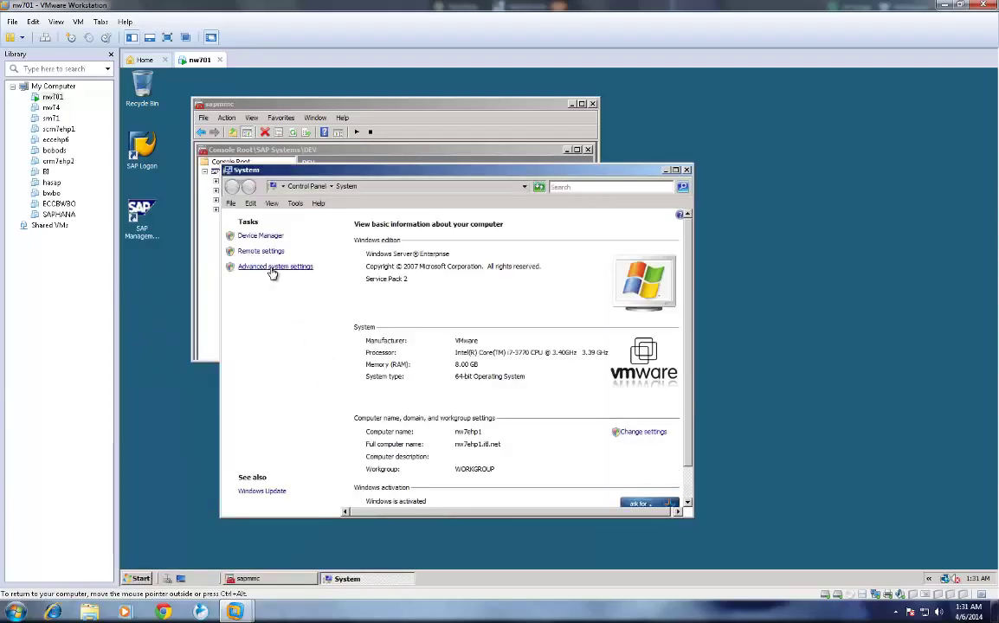
pyautogui.click(272, 266)
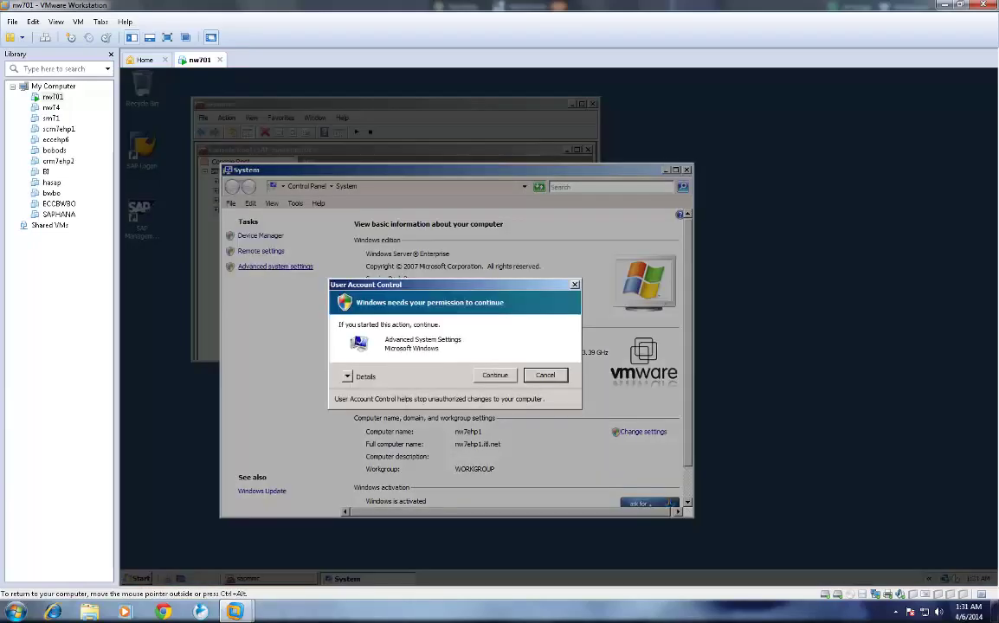
pyautogui.click(495, 375)
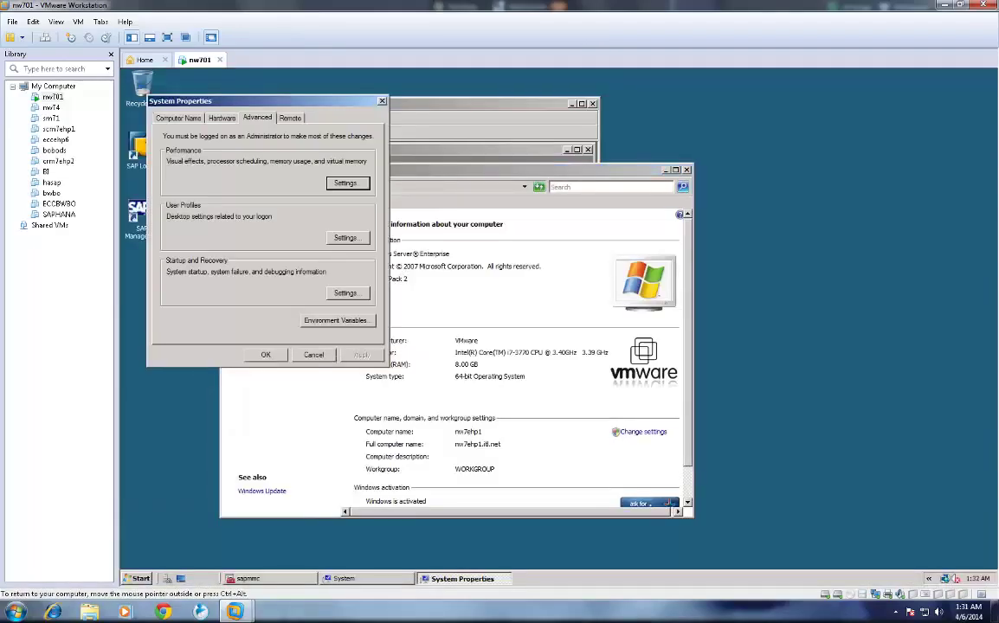
pyautogui.click(313, 320)
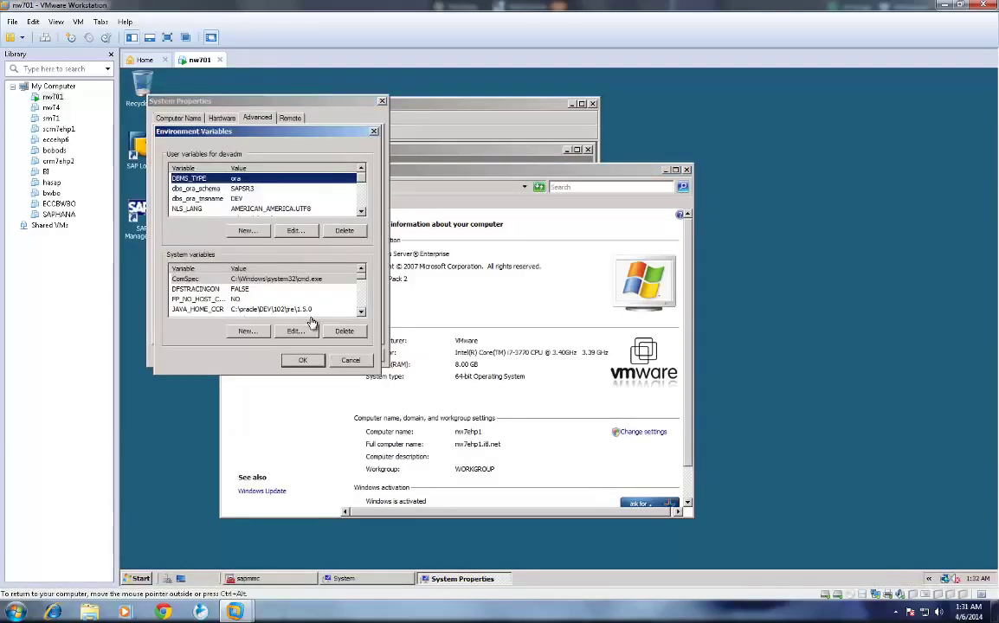
# Step: Examine the devadm user variables dbs_ora_tnsname, ORACLE_HOME, ORACLE_SID and SAPDATA_HOME, and close the system settings windows without changes
pyautogui.click(196, 199)
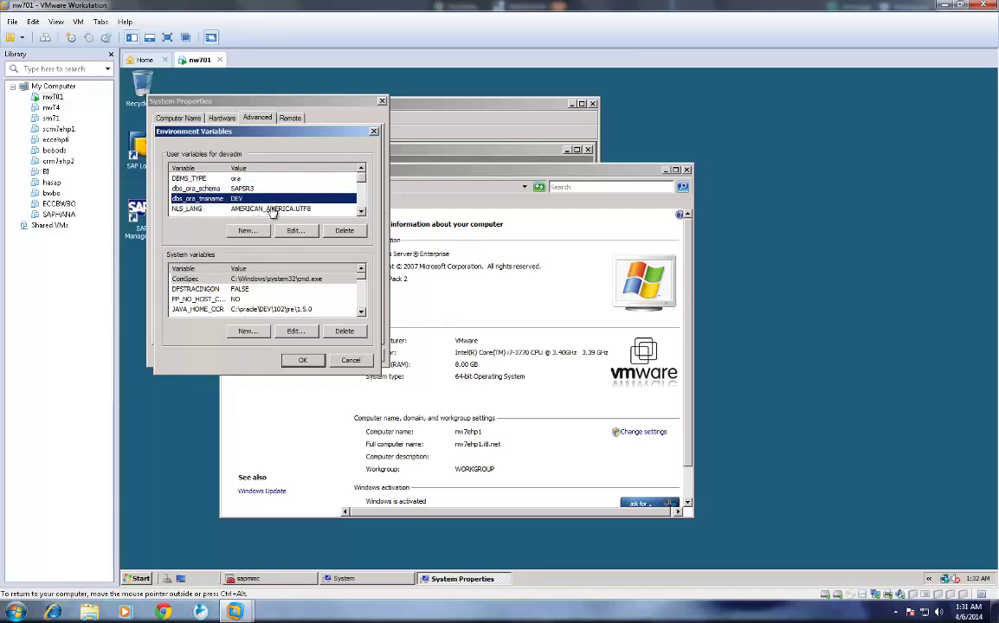
pyautogui.scroll(-3, 326, 193)
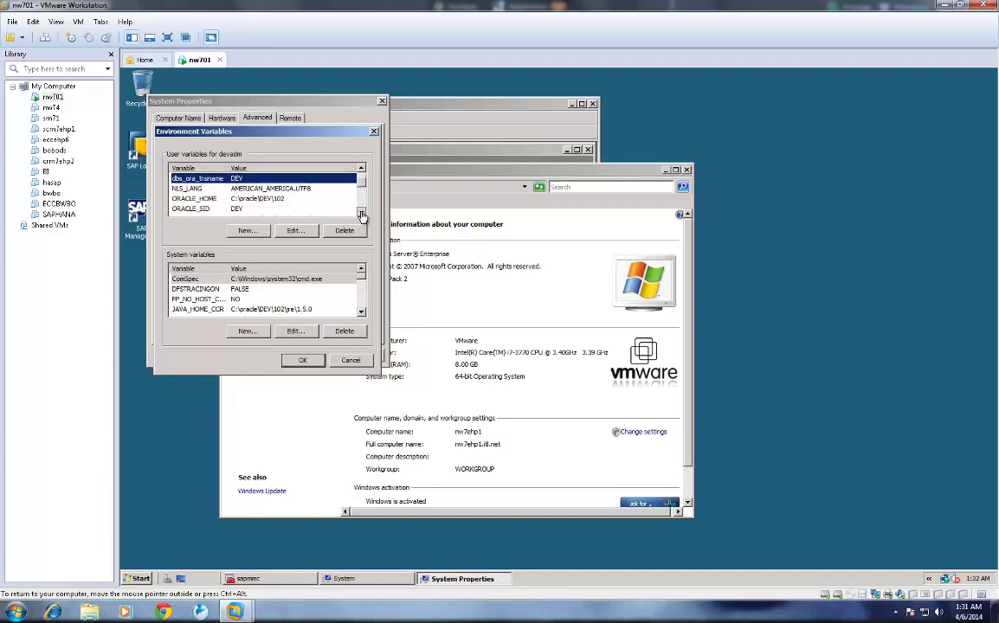
pyautogui.click(177, 188)
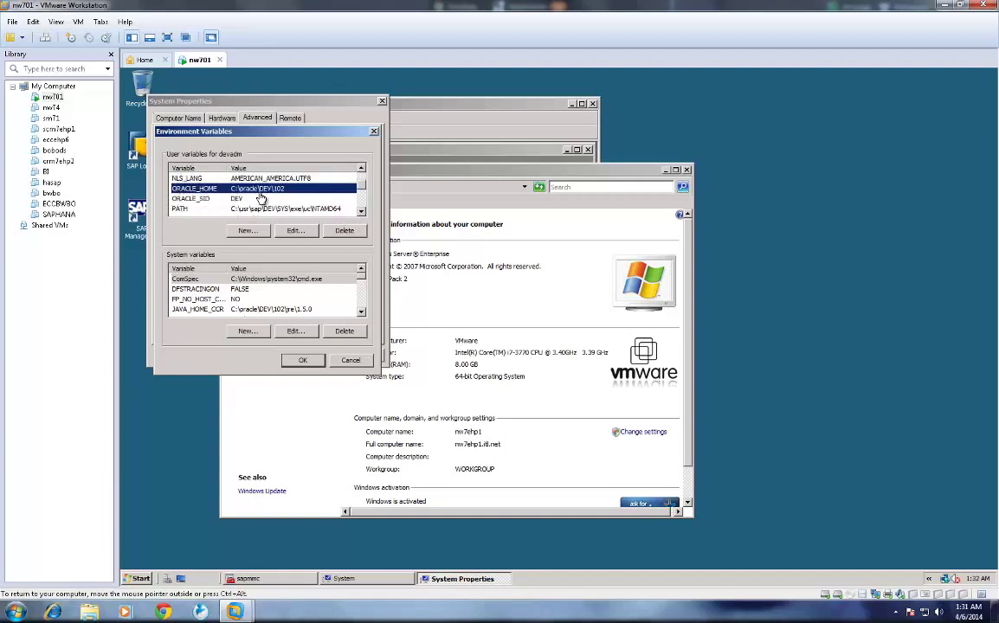
pyautogui.click(197, 199)
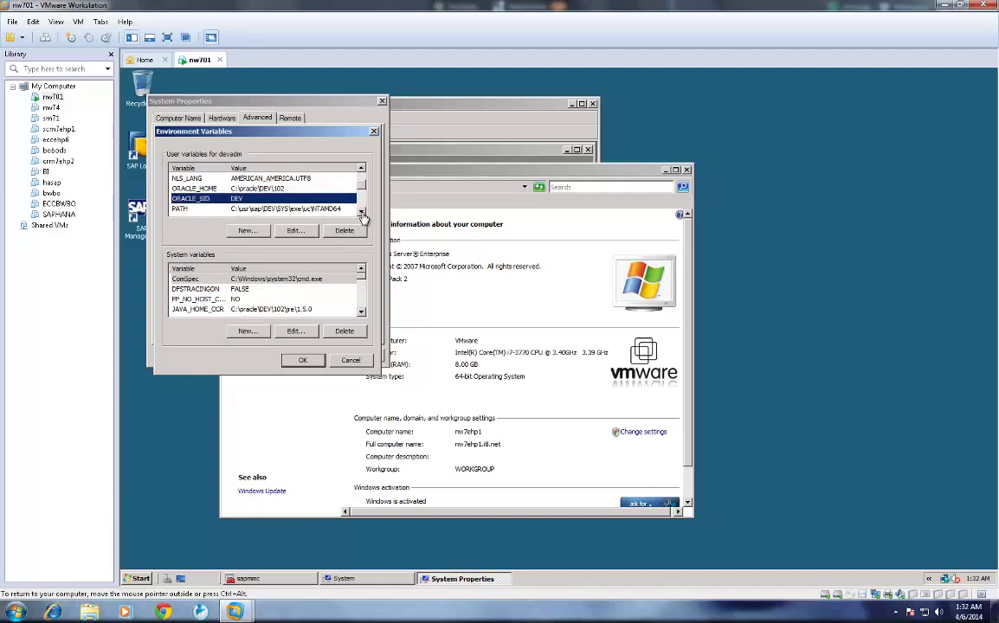
pyautogui.scroll(-3, 327, 196)
pyautogui.click(227, 188)
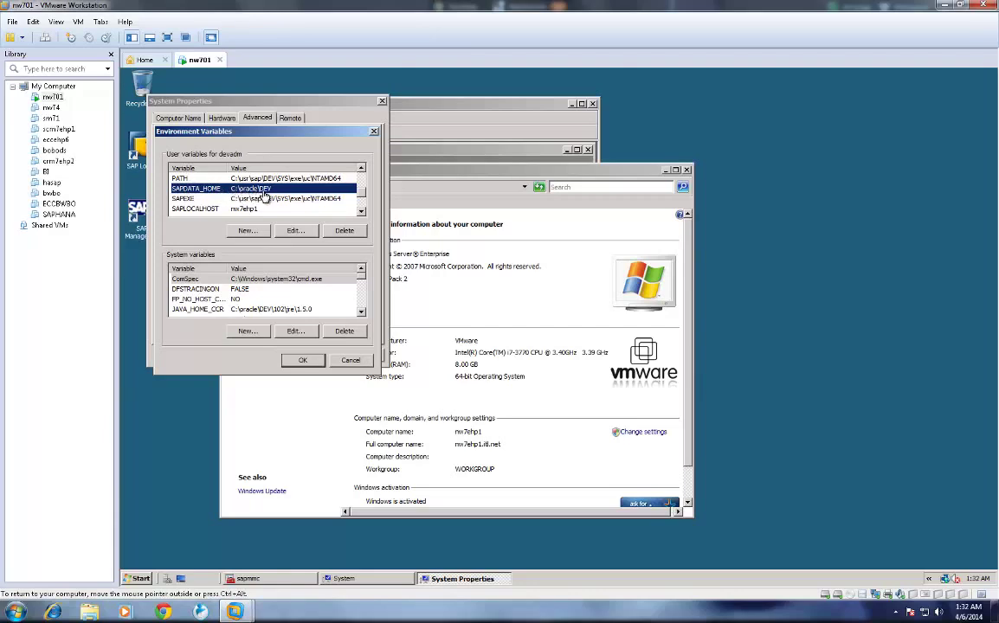
pyautogui.click(349, 360)
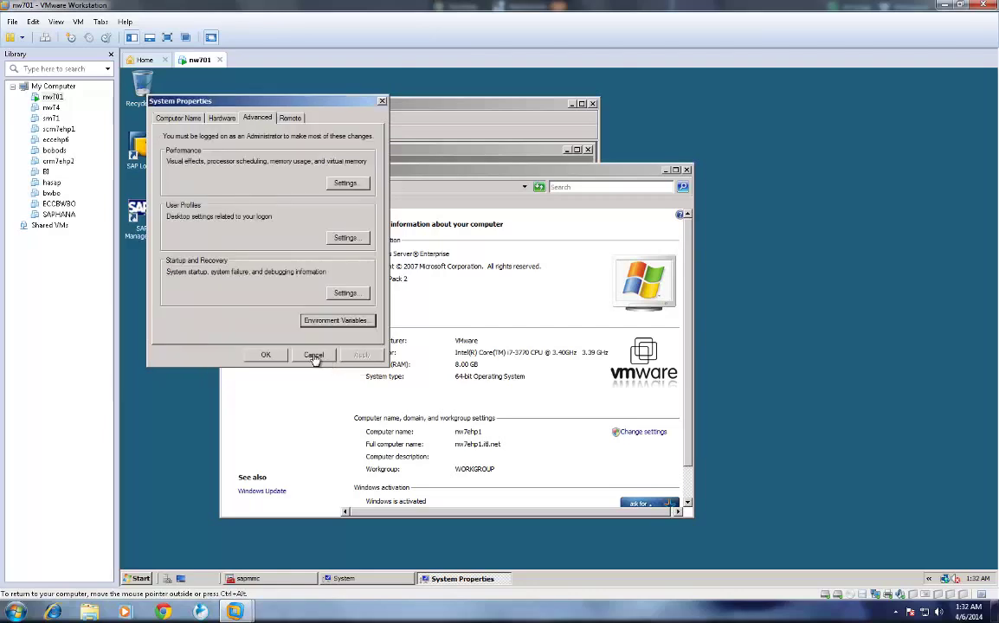
pyautogui.click(313, 356)
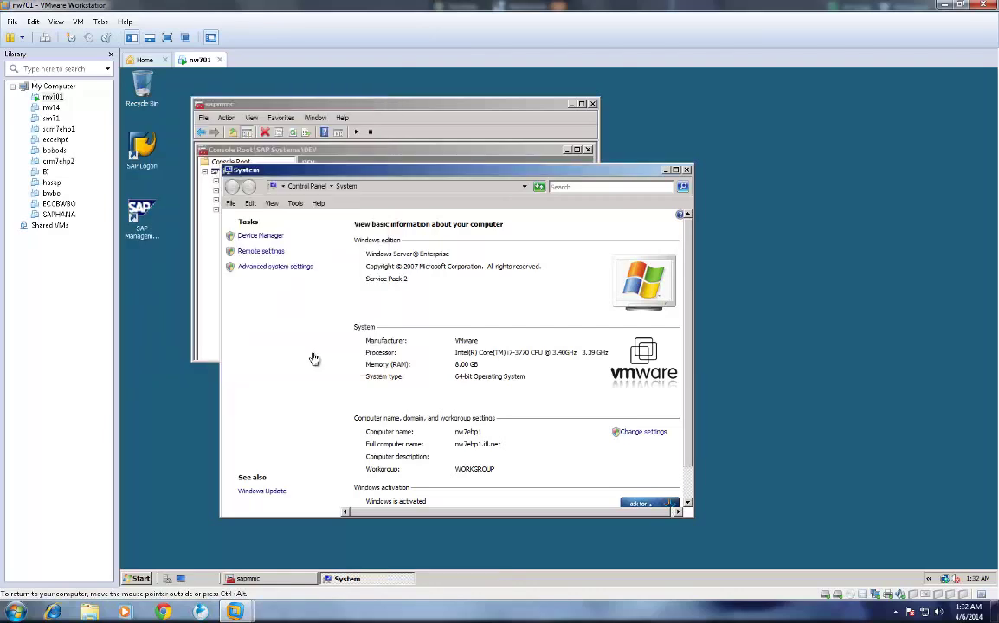
pyautogui.click(139, 585)
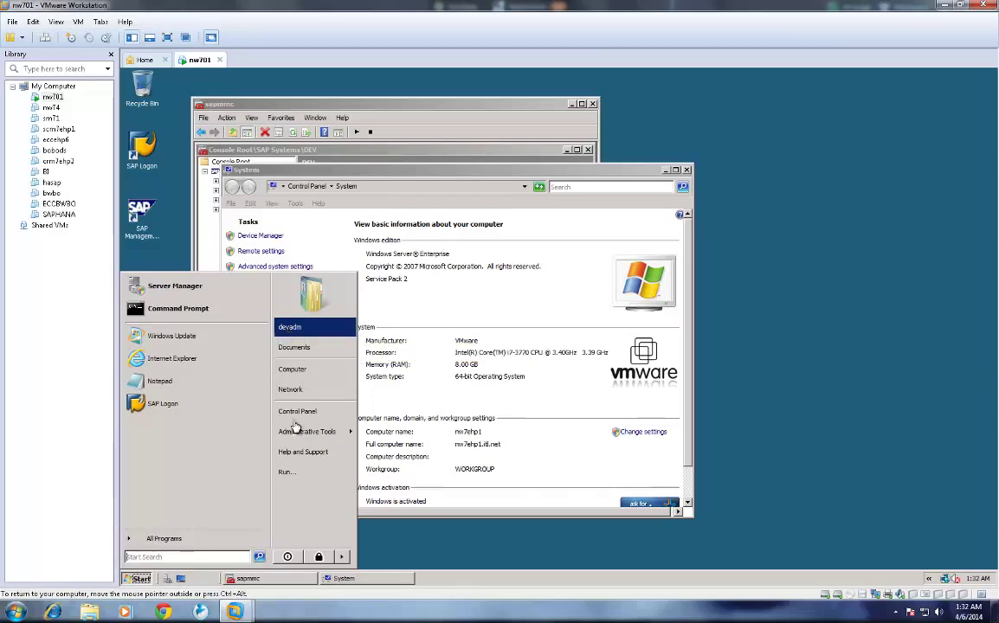
pyautogui.click(687, 170)
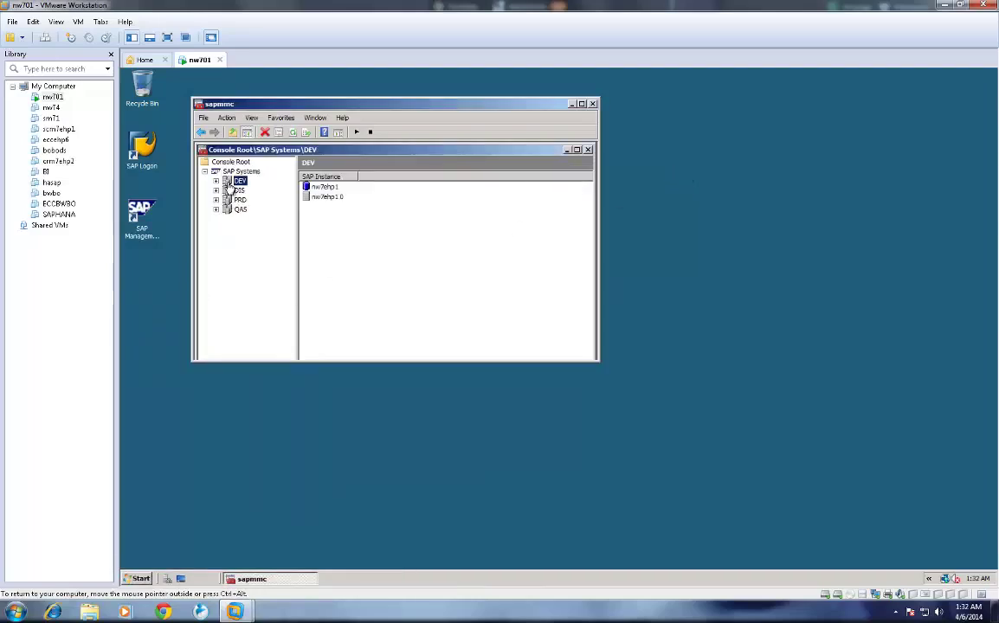
# Step: Start the DEV system, authenticating as NW7EHP1\devadm with the account password
pyautogui.rightClick(230, 185)
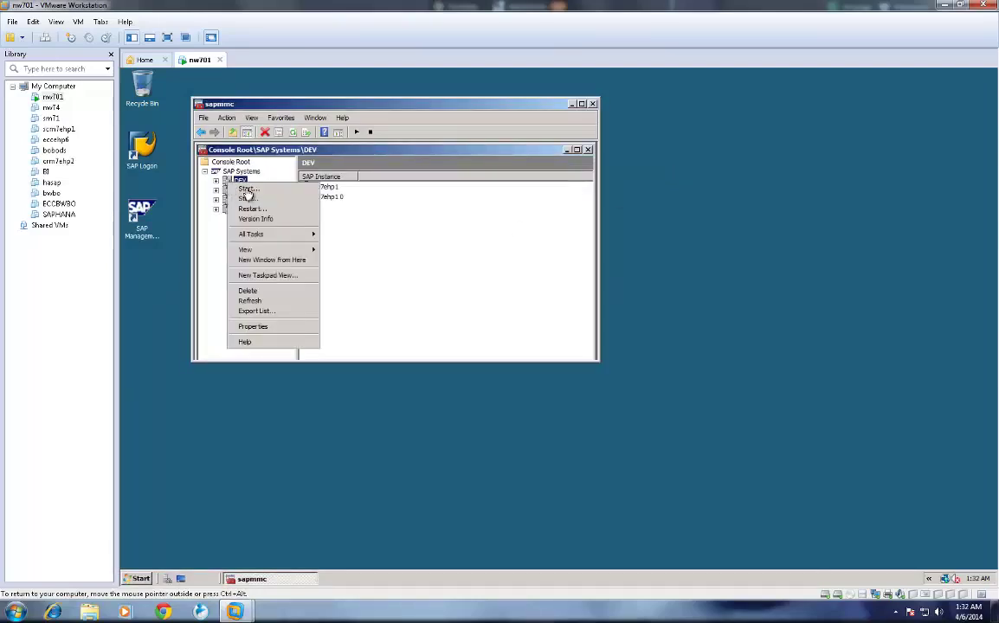
pyautogui.click(246, 192)
pyautogui.click(346, 265)
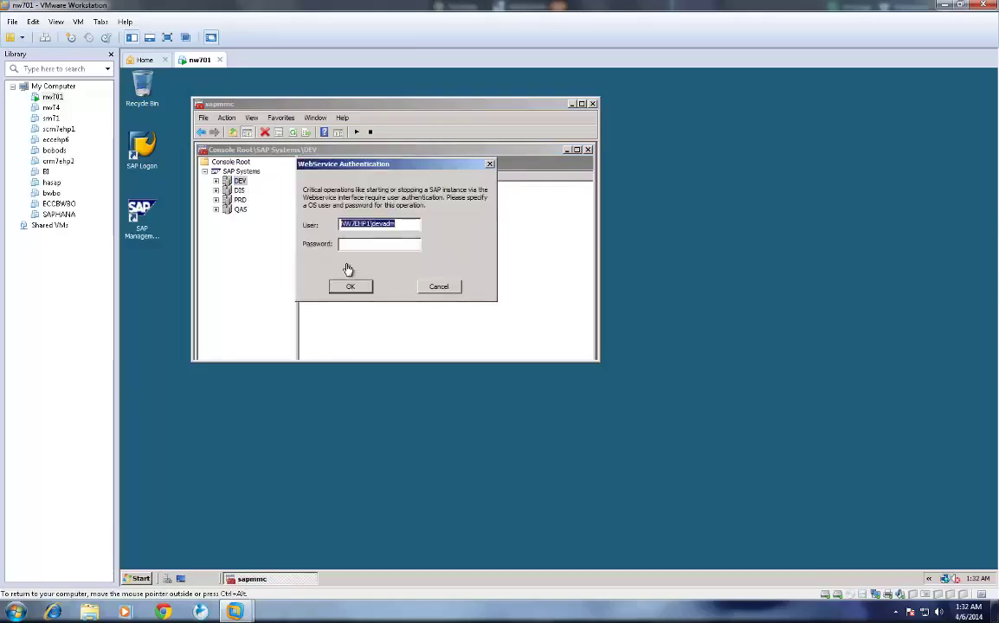
pyautogui.write('*')
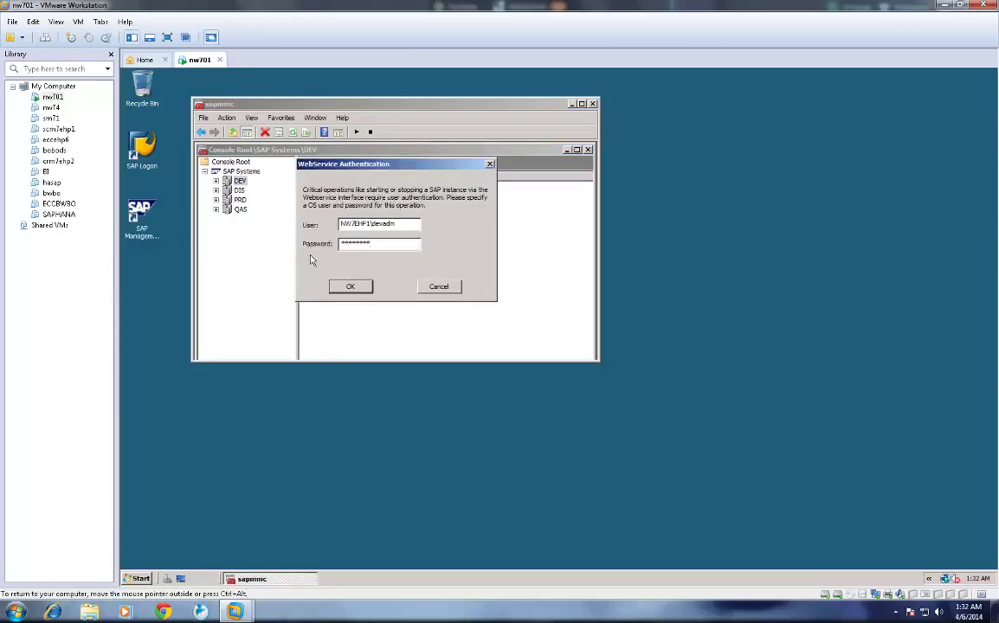
pyautogui.click(356, 290)
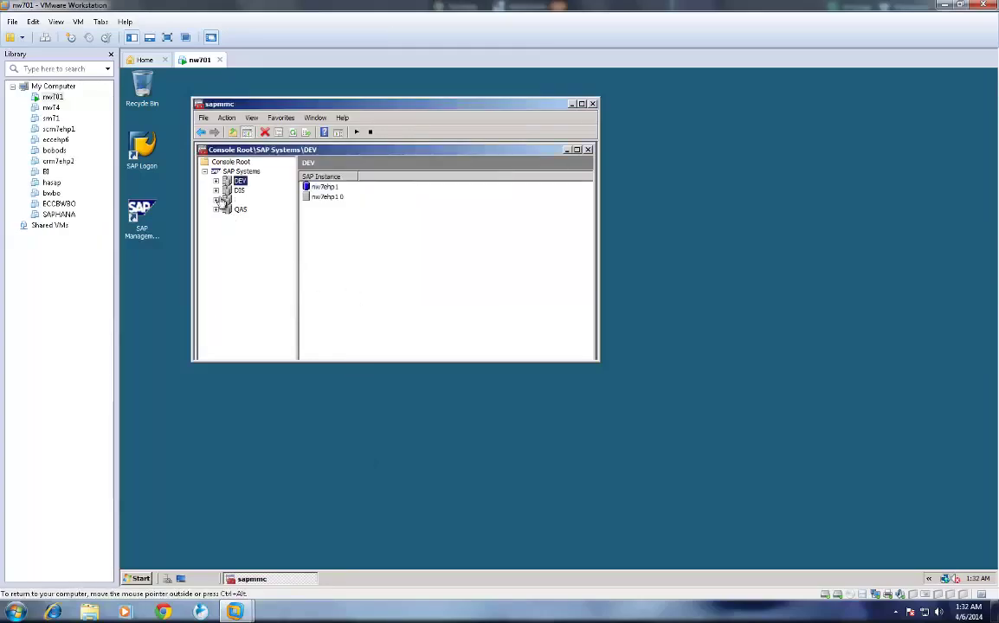
# Step: Check the work process table and the process list of DEV instance nw7ehp1 0, including the igswd.EXE and disp+work.EXE entries
pyautogui.click(215, 182)
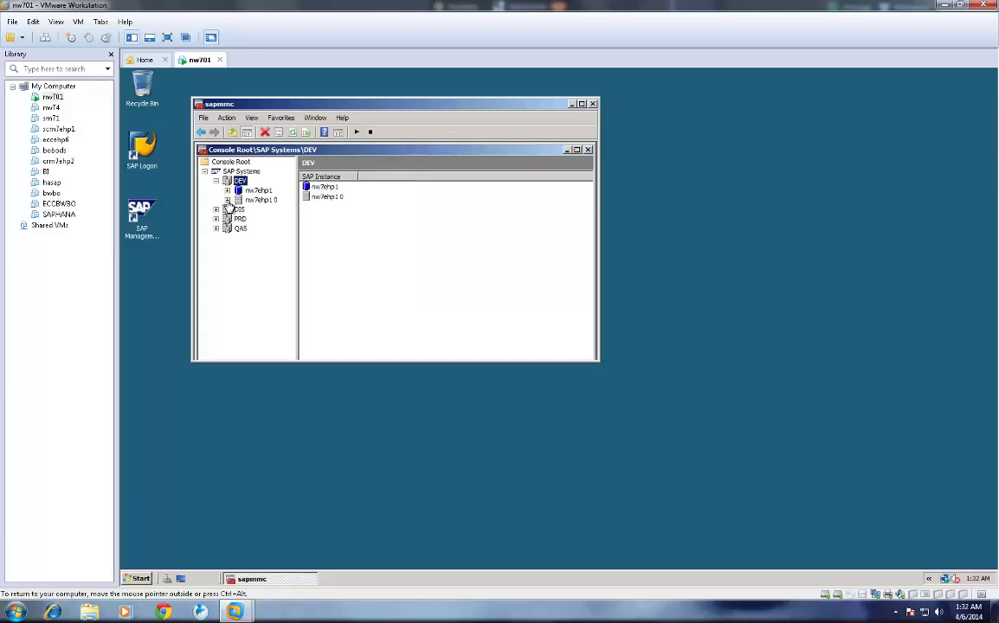
pyautogui.click(227, 200)
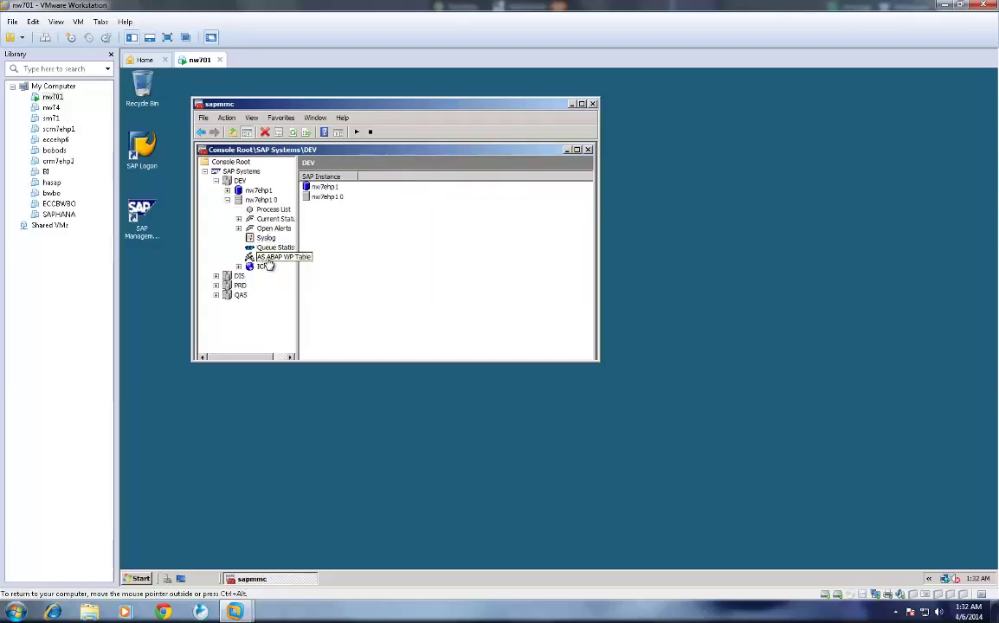
pyautogui.click(268, 257)
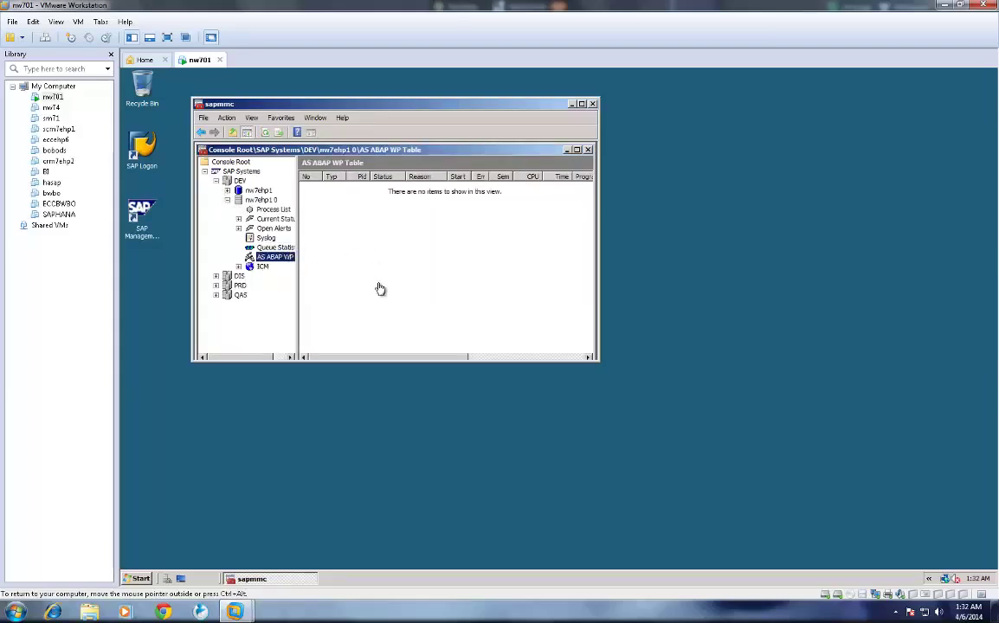
pyautogui.click(267, 212)
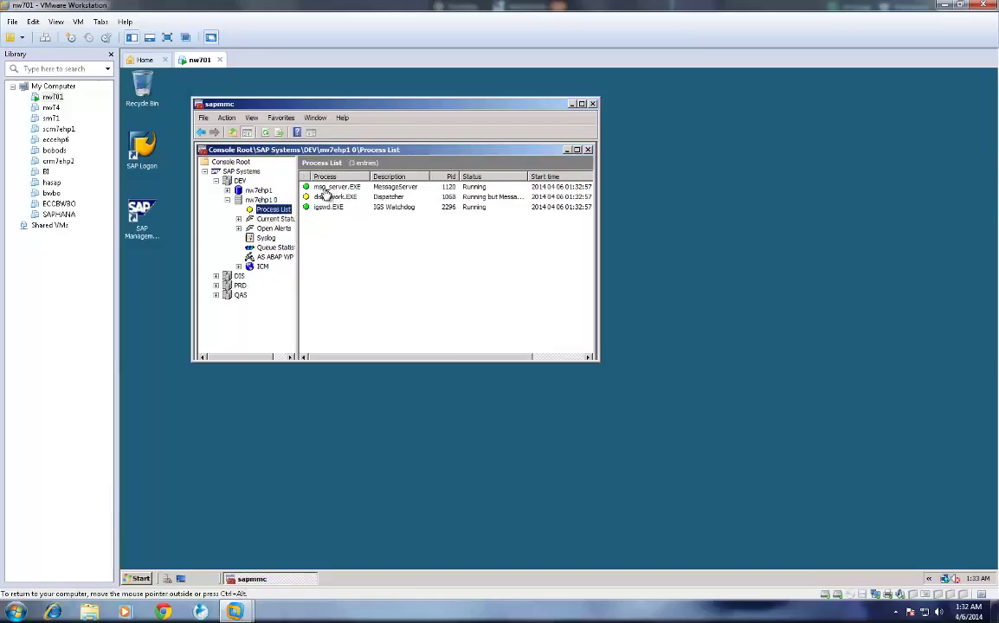
pyautogui.click(327, 209)
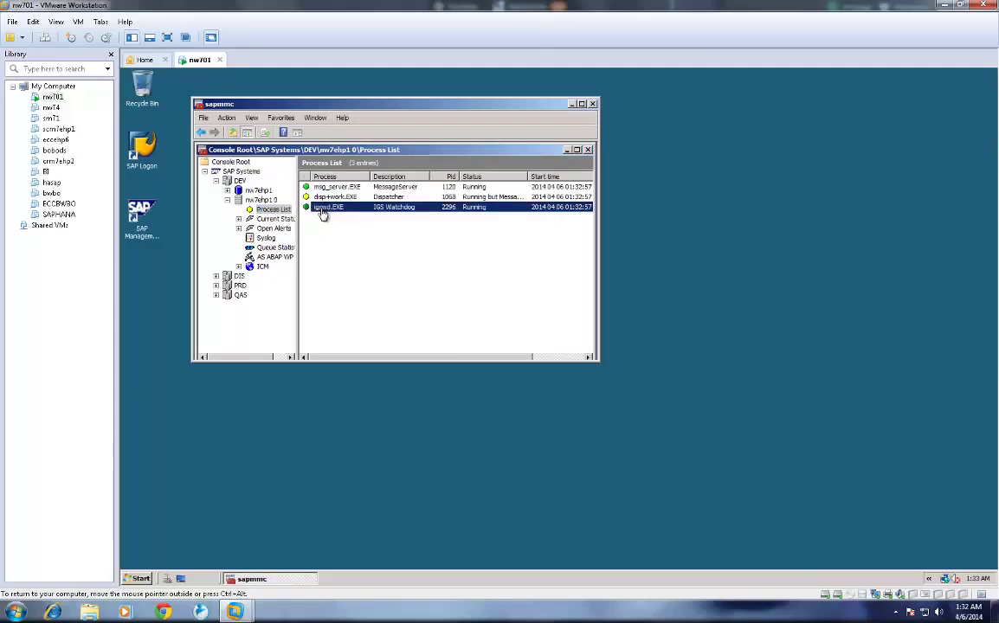
pyautogui.click(332, 199)
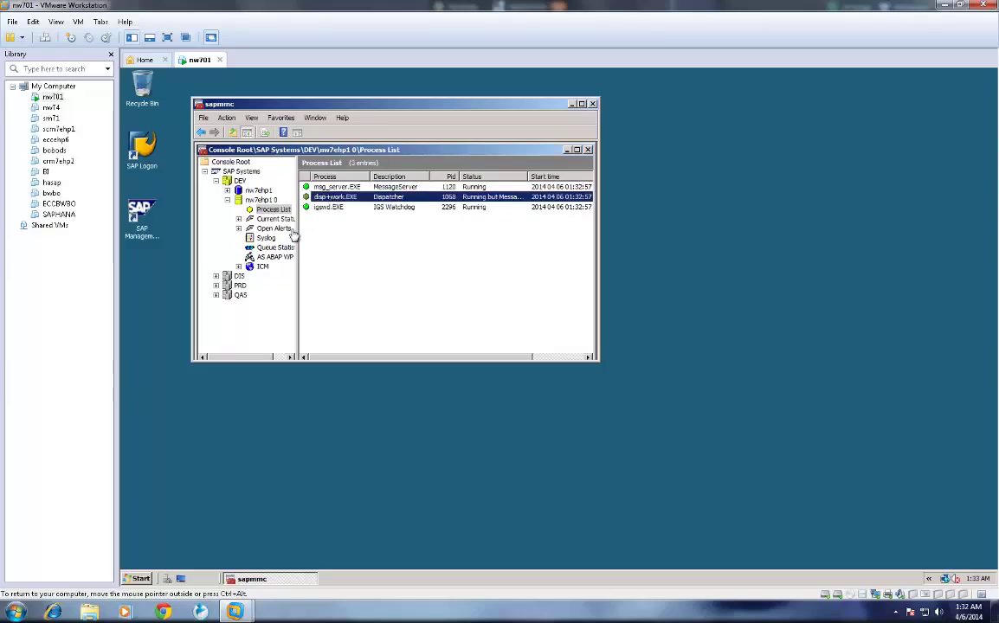
# Step: Examine the AS ABAP WP Table of instance nw7ehp1 0, refreshing it repeatedly, and collapse the instance
pyautogui.click(267, 258)
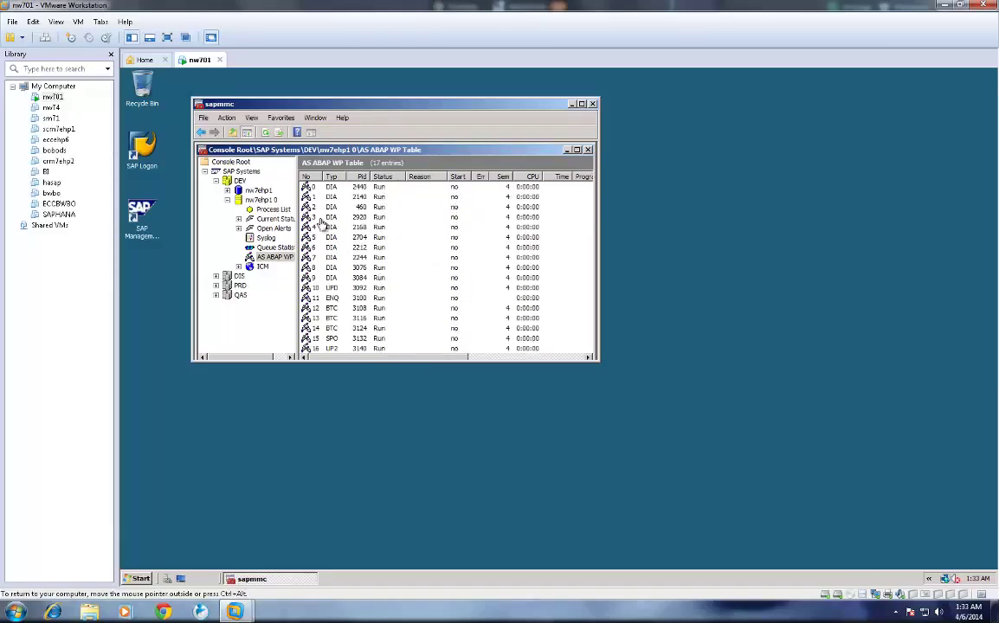
pyautogui.click(266, 134)
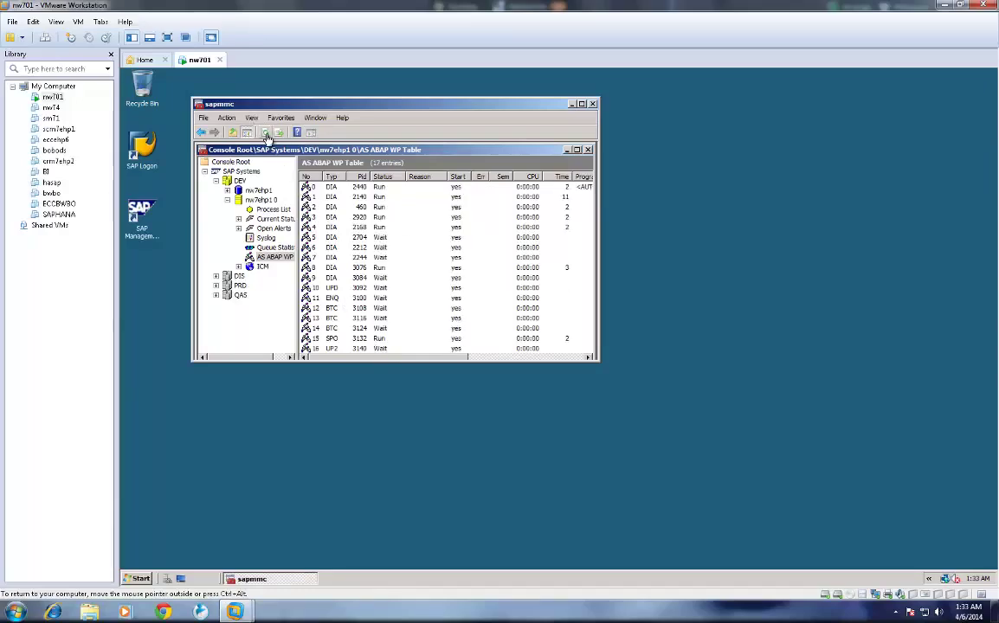
pyautogui.click(266, 133)
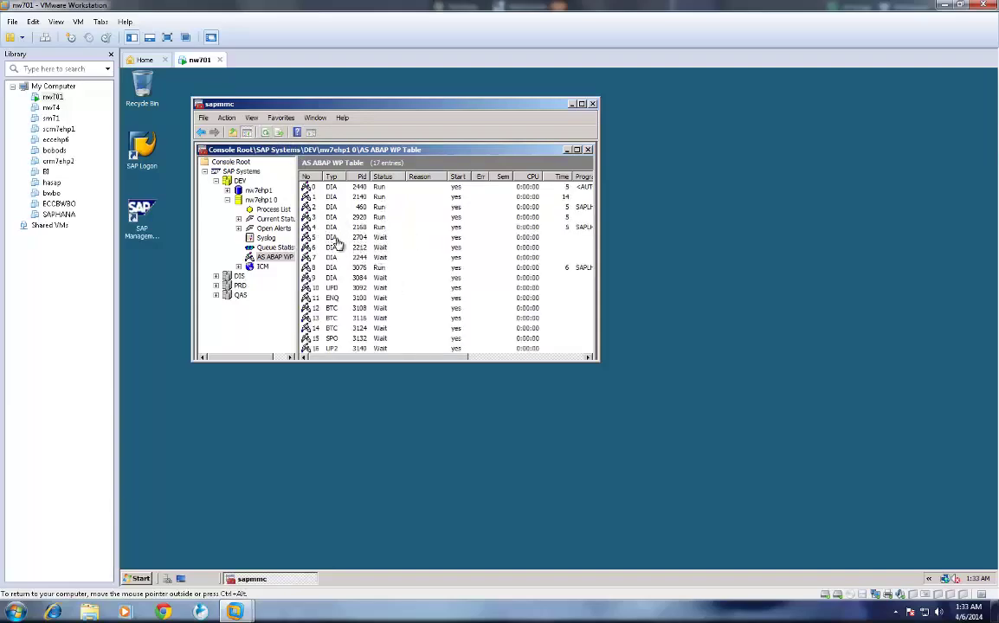
pyautogui.click(362, 239)
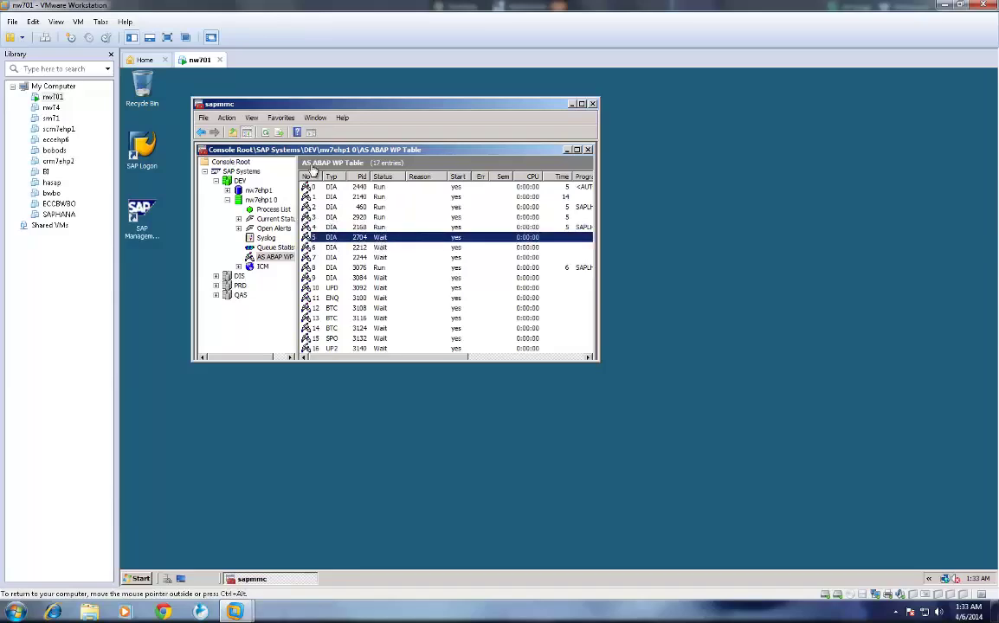
pyautogui.click(265, 133)
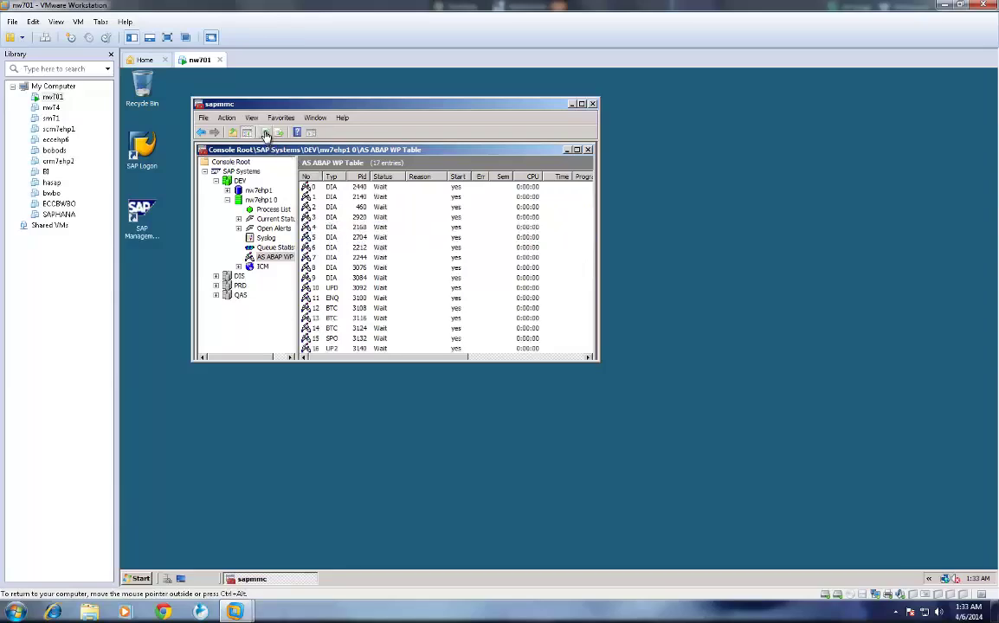
pyautogui.click(228, 199)
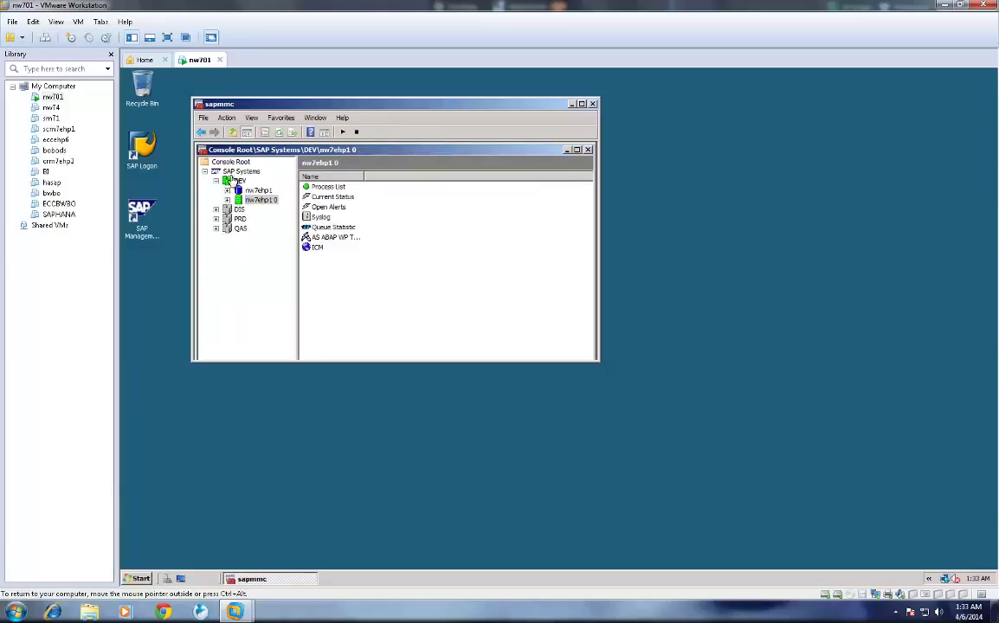
# Step: Switch to SAP Logon and log on to the DEV system as sapuser with the account password
pyautogui.click(151, 144)
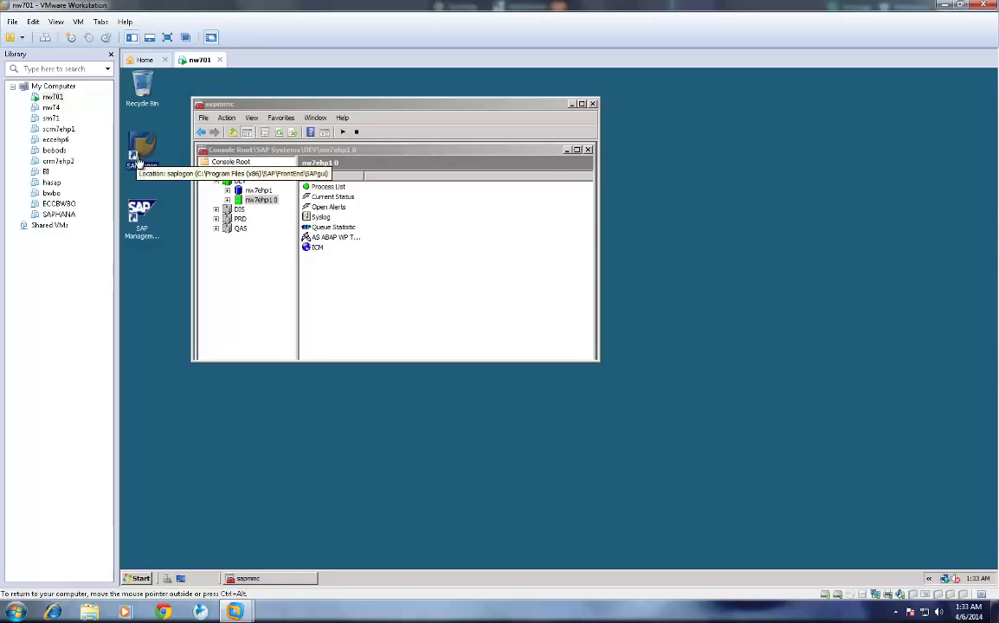
pyautogui.doubleClick(136, 161)
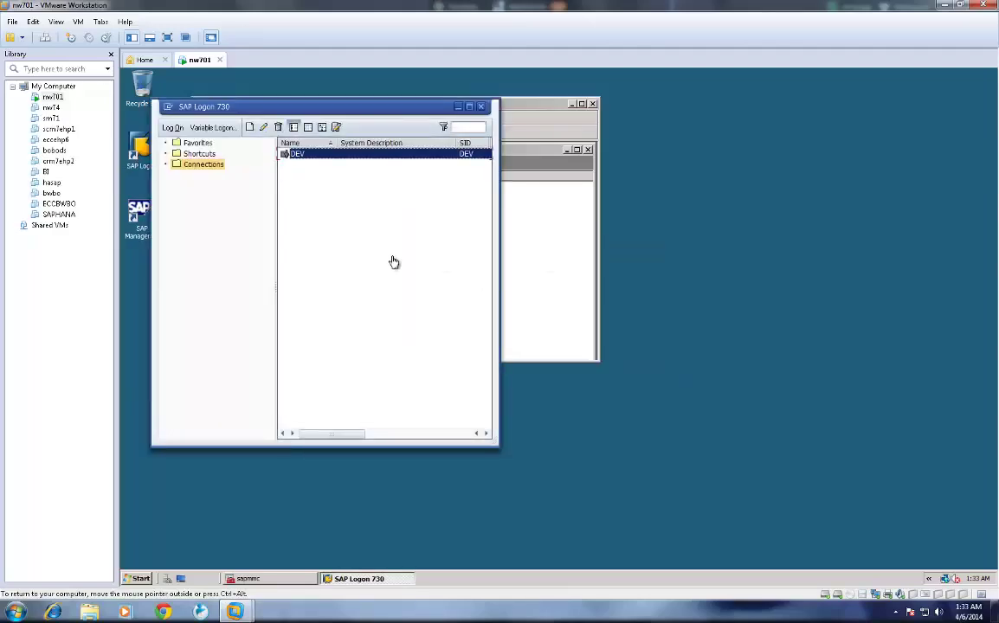
pyautogui.doubleClick(309, 157)
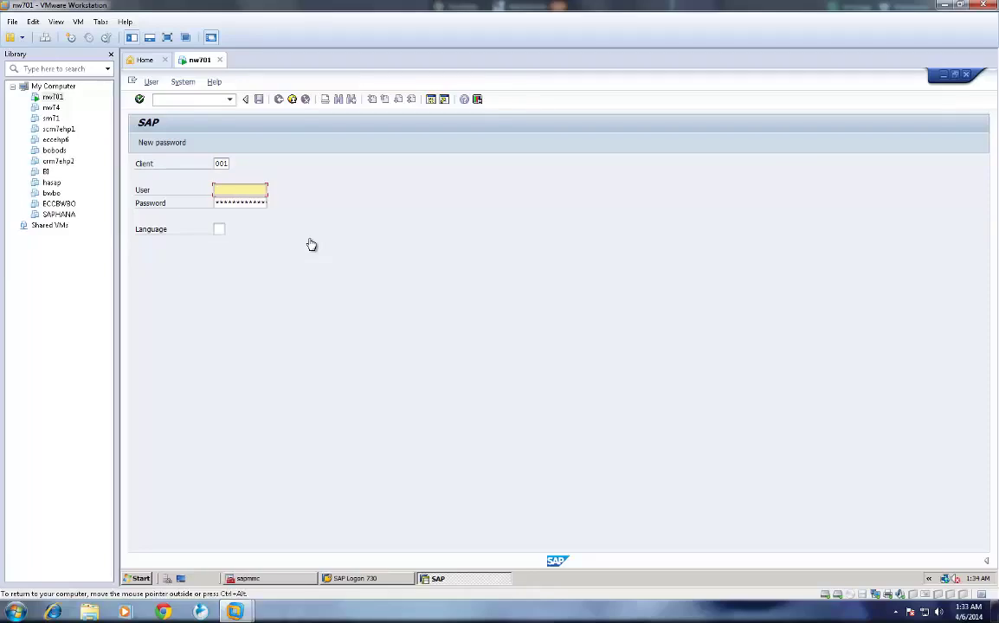
pyautogui.write('sa')
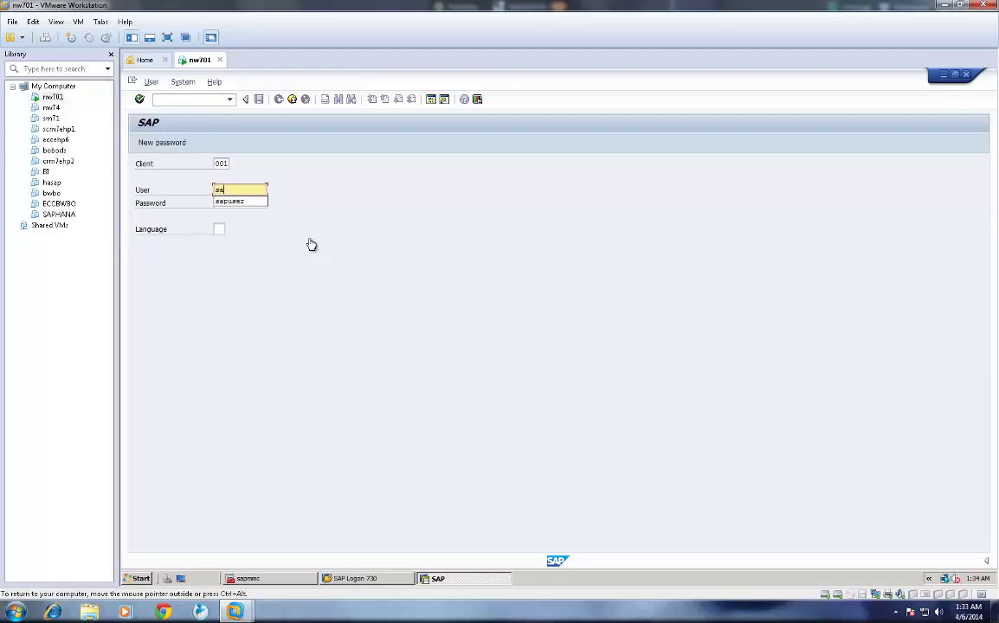
pyautogui.write('puser')
pyautogui.press('Tab')
pyautogui.hotkey('ctrl', 'v')
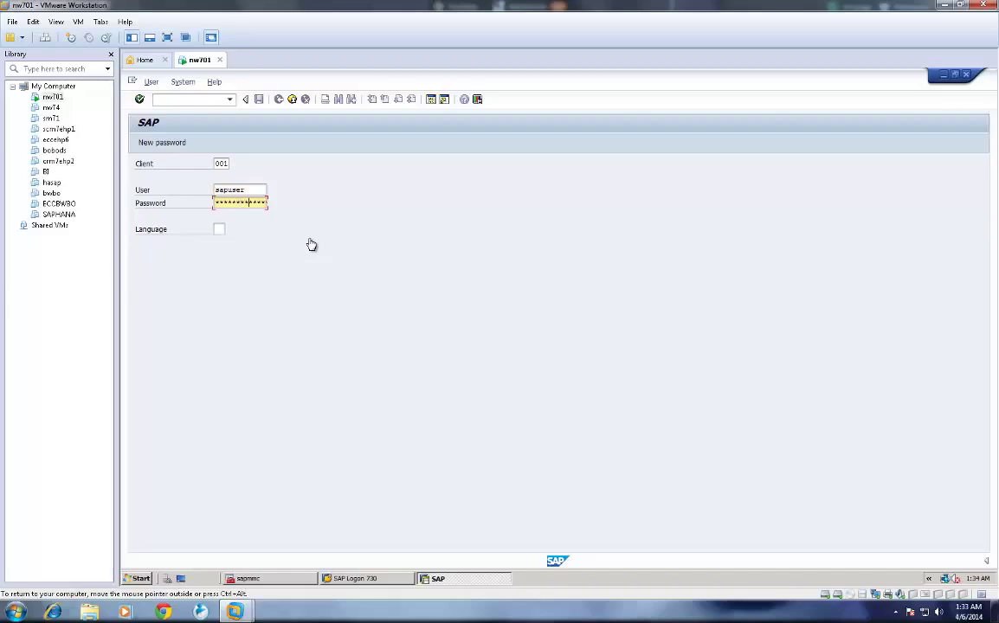
pyautogui.press('Return')
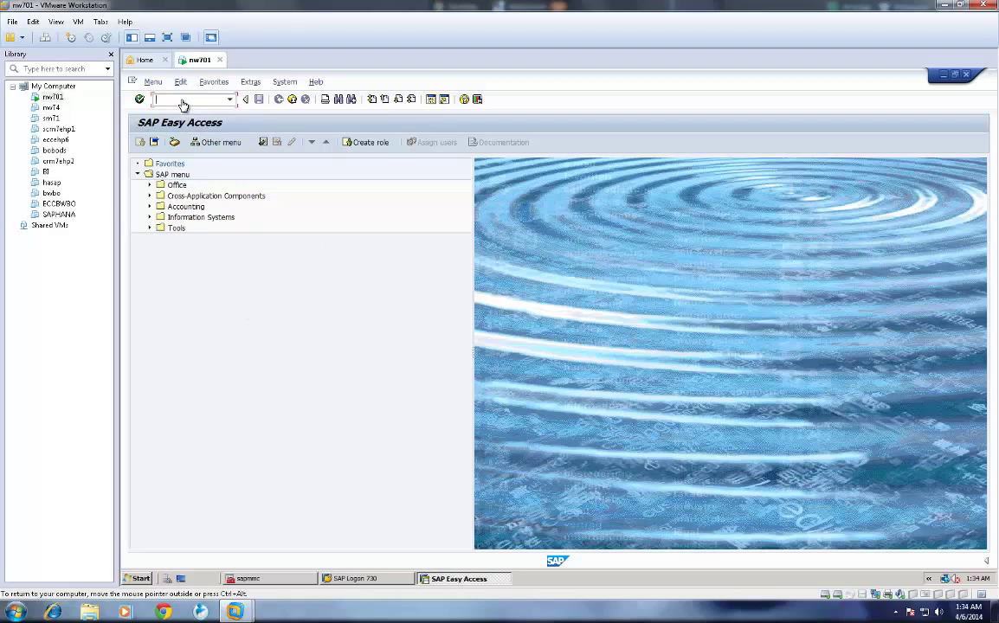
# Step: Run the transaction dbacockpit from SAP Easy Access
pyautogui.click(230, 100)
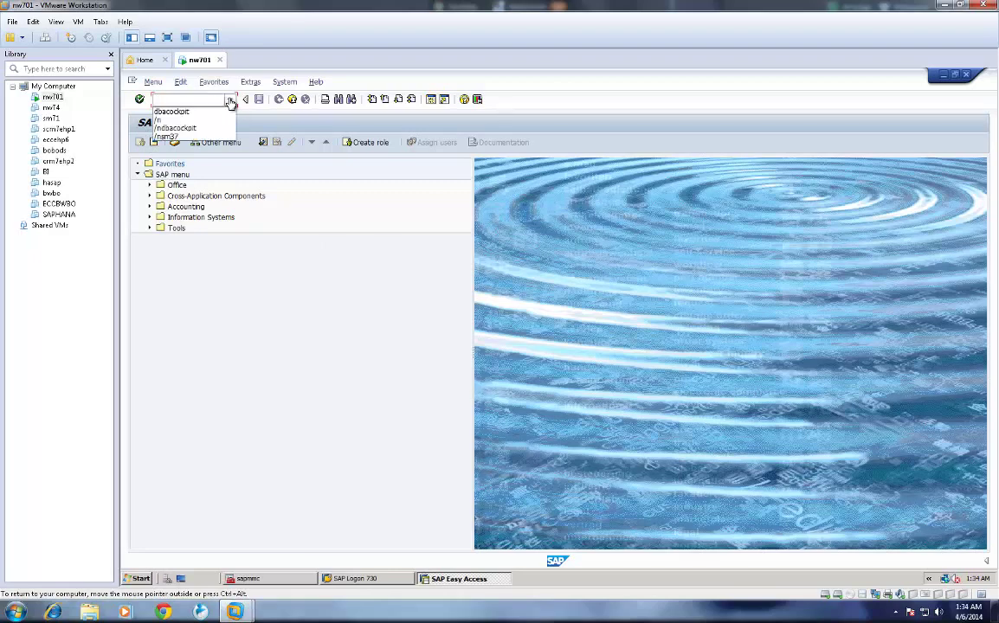
pyautogui.click(178, 107)
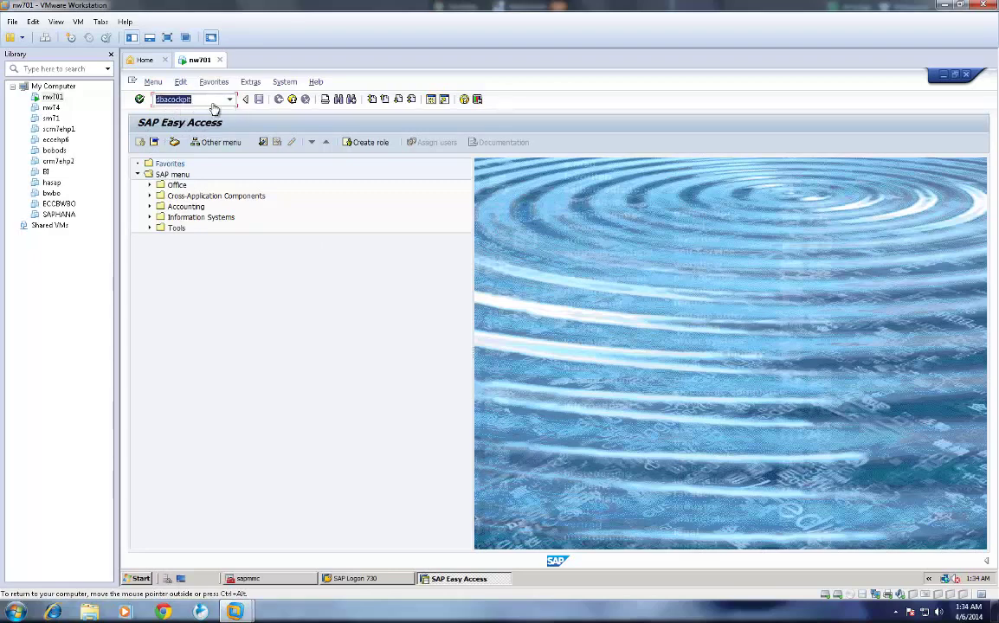
pyautogui.click(198, 101)
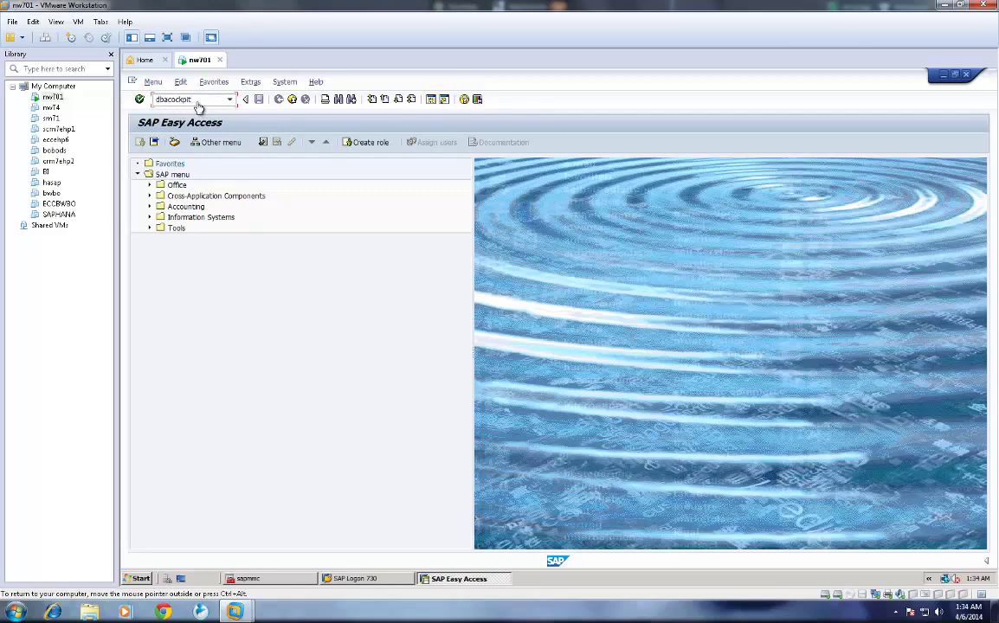
pyautogui.press('Return')
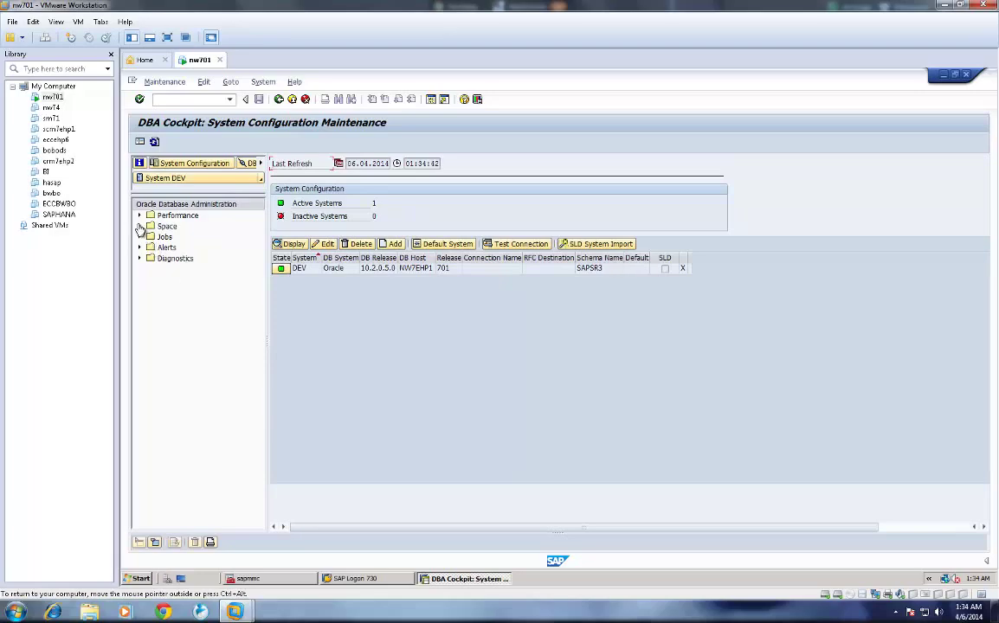
# Step: Open the database Space Overview and refresh all datasets, confirming the refresh and acknowledging the background job information
pyautogui.click(140, 226)
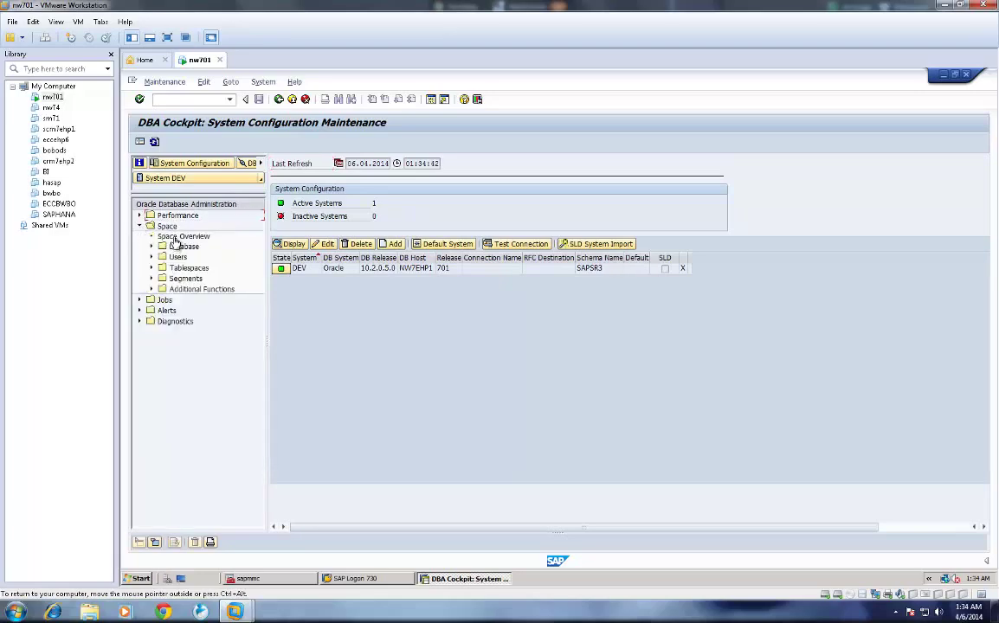
pyautogui.click(174, 239)
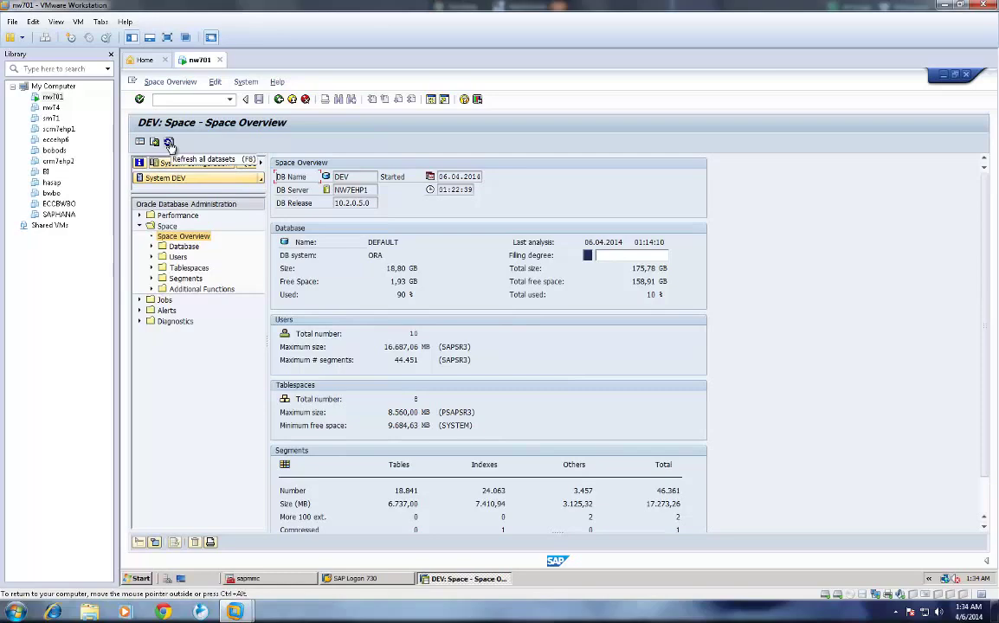
pyautogui.click(170, 143)
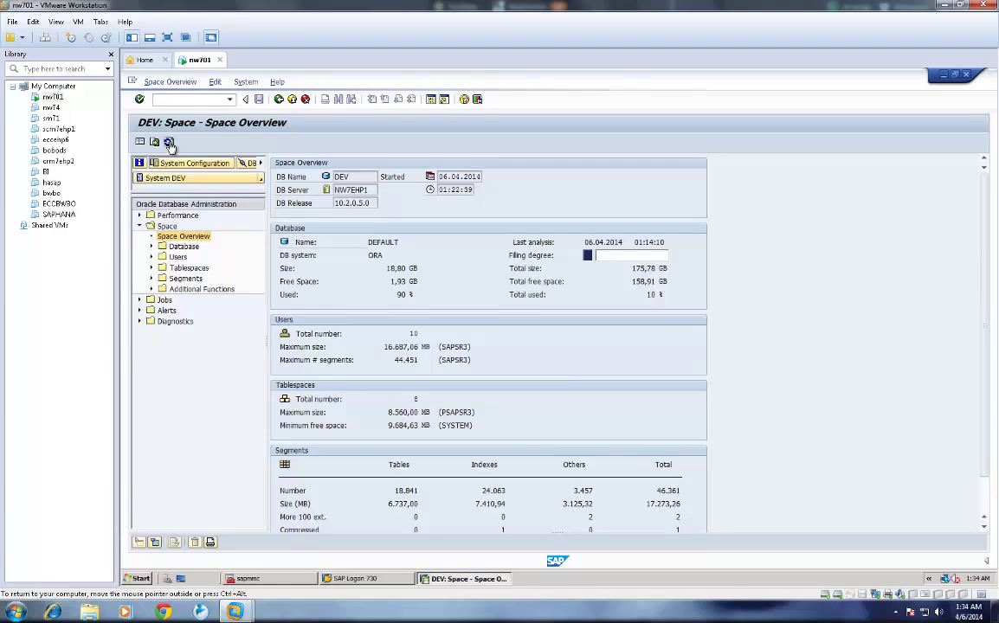
pyautogui.click(169, 144)
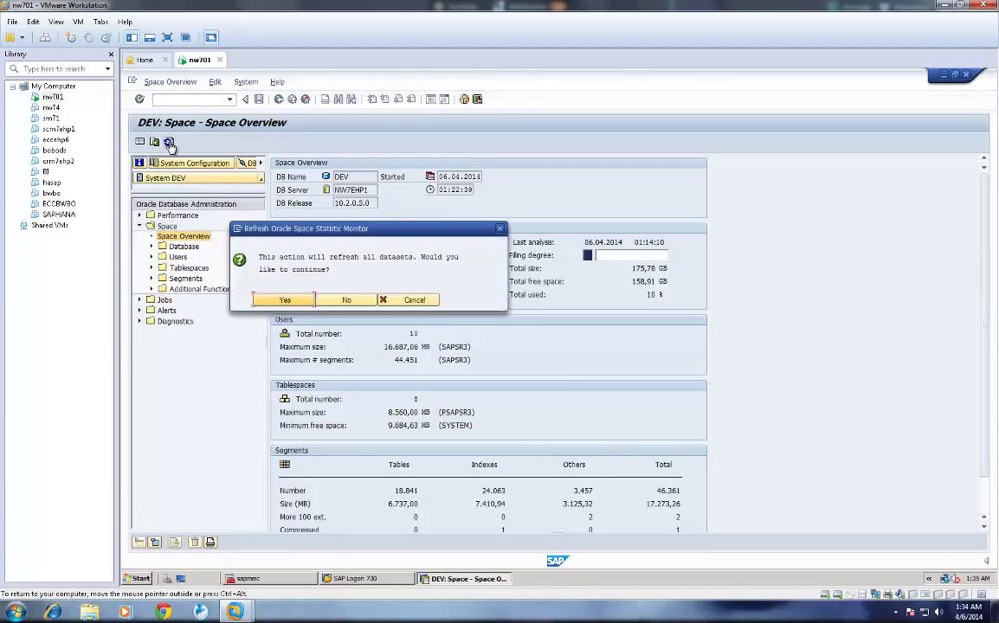
pyautogui.click(289, 301)
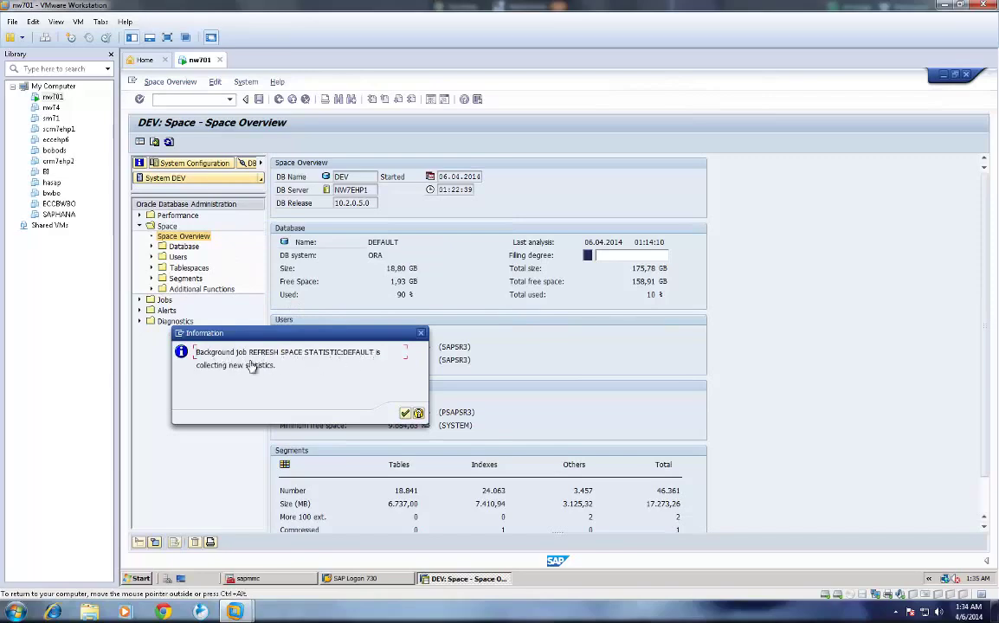
pyautogui.click(404, 415)
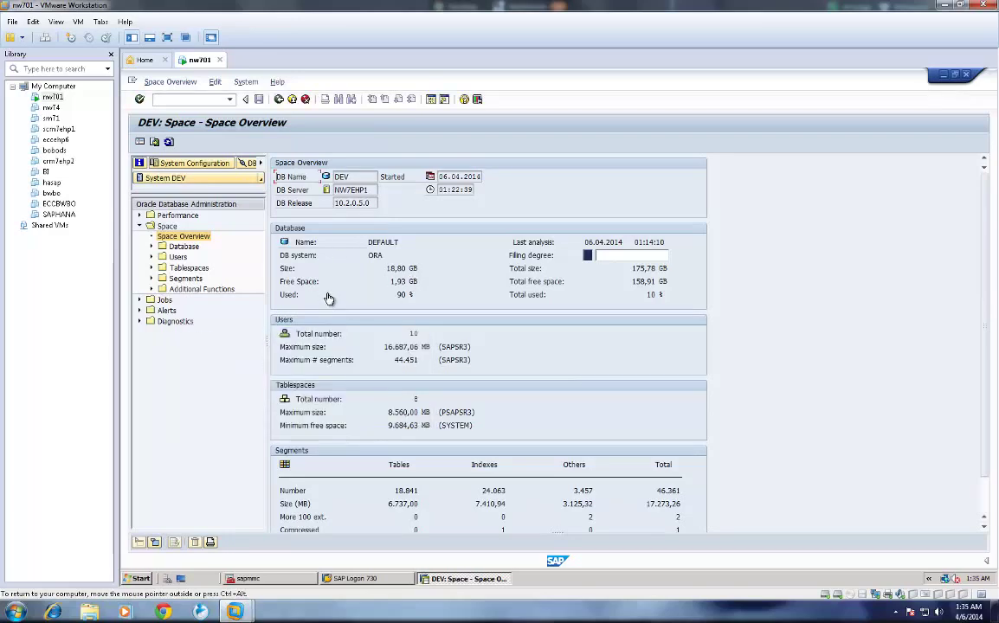
# Step: Check tablespace PSAPSR3RAJU2 in the Tablespaces overview's main data, and minimize the remote desktop session
pyautogui.click(152, 267)
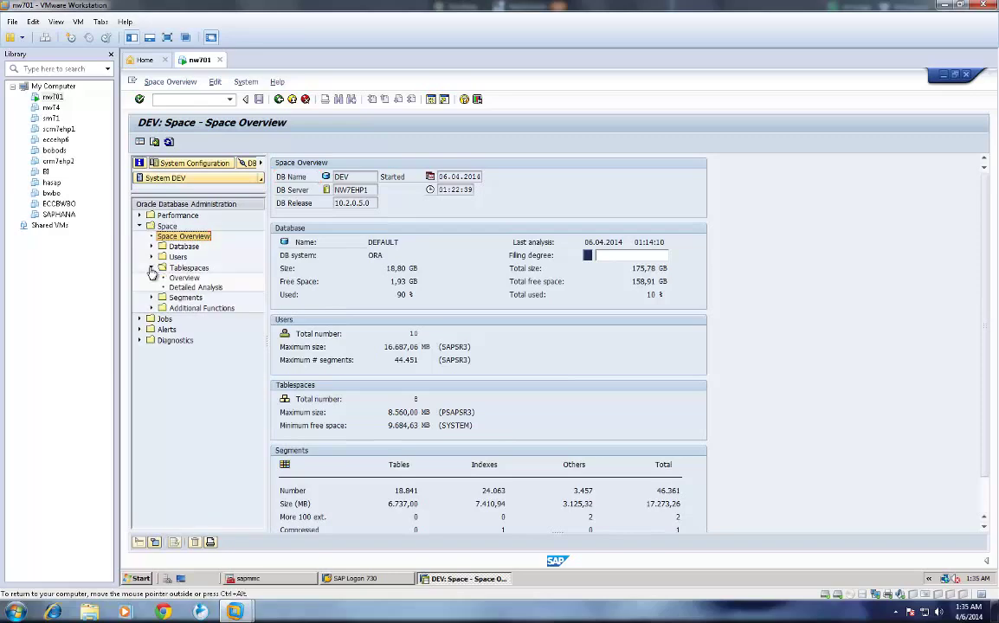
pyautogui.click(184, 279)
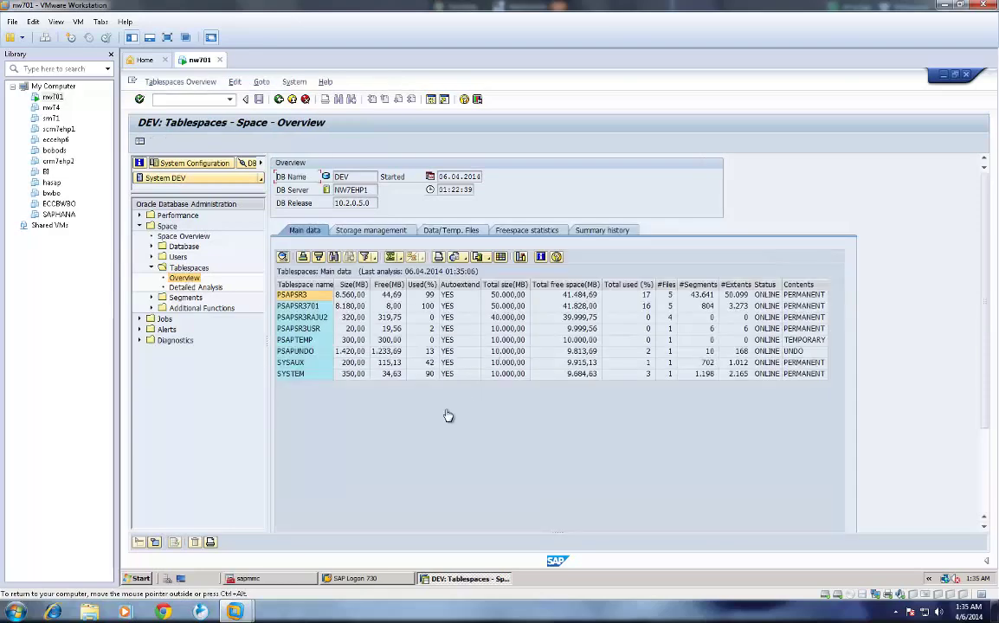
pyautogui.click(297, 319)
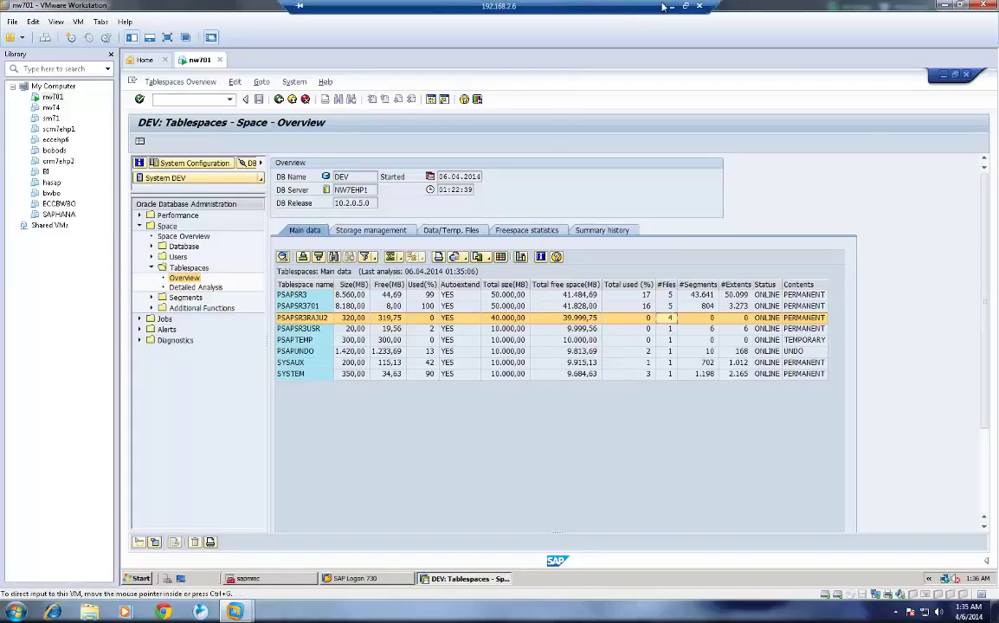
pyautogui.click(669, 6)
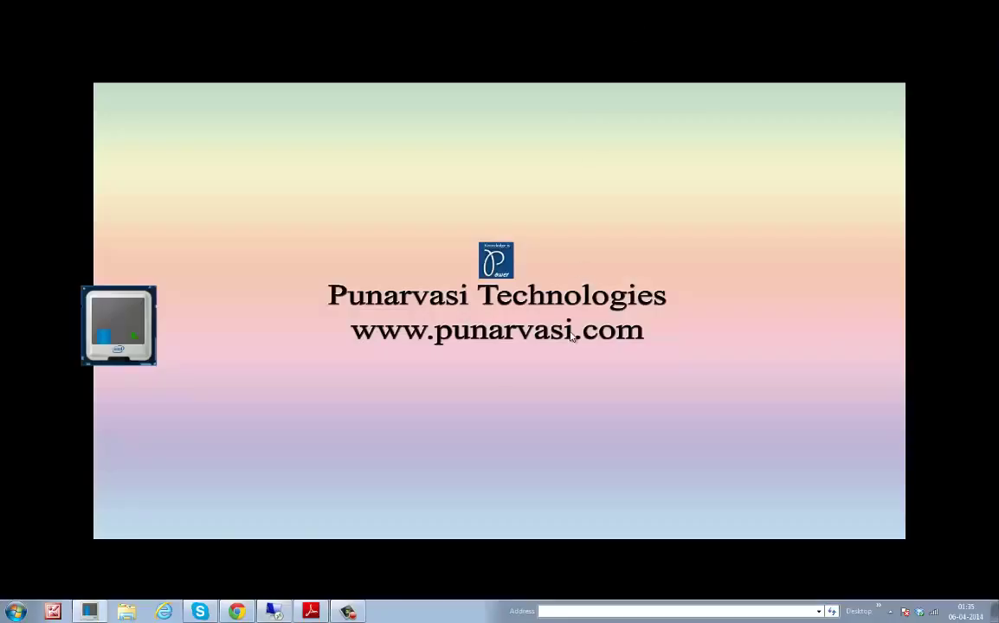